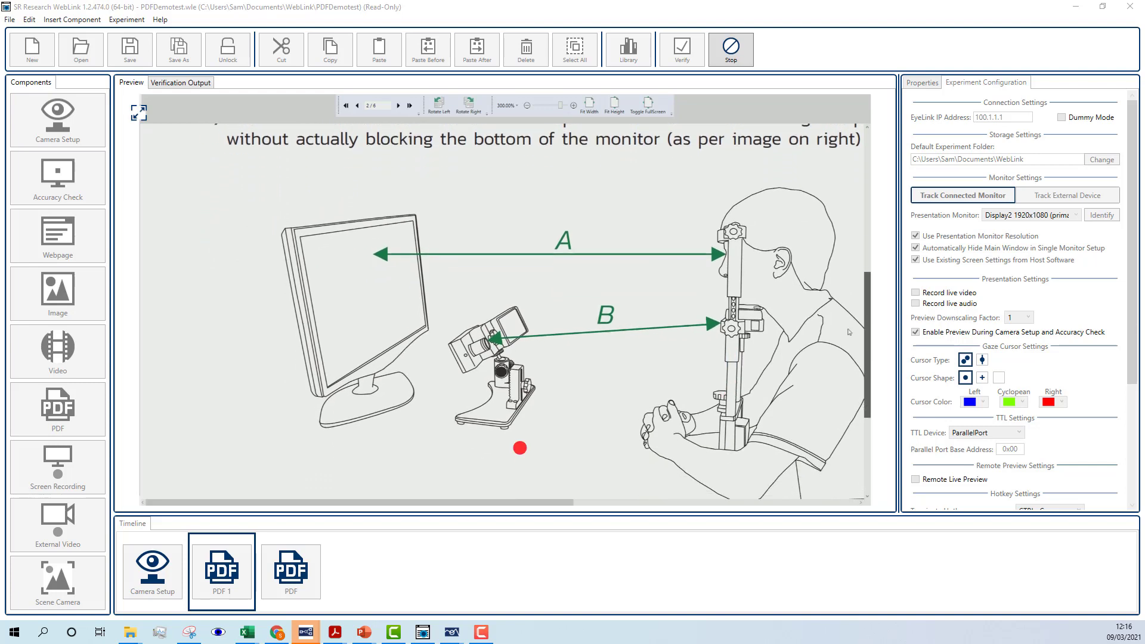
Step: Look through the EyeLink guide pages in the running PDF preview, from the equipment geometry to the threshold guide, at different magnifications
{"action": "left_click", "coordinate": [527, 106]}
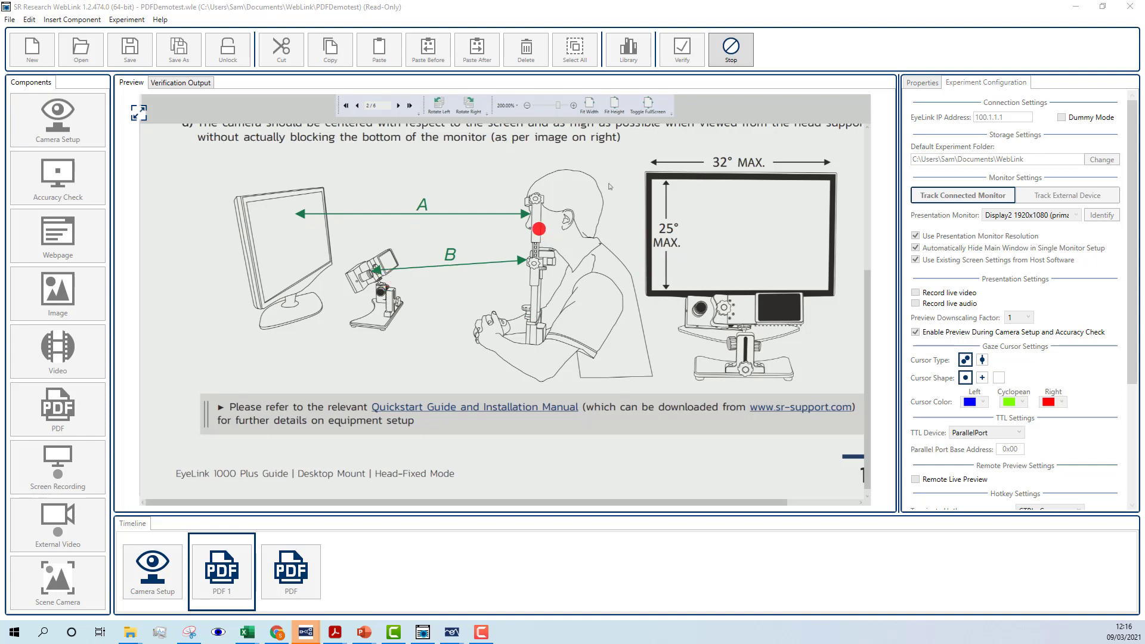
{"action": "scroll", "coordinate": [644, 226], "scroll_direction": "down", "scroll_amount": 1}
{"action": "scroll", "coordinate": [644, 226], "scroll_direction": "down", "scroll_amount": 5}
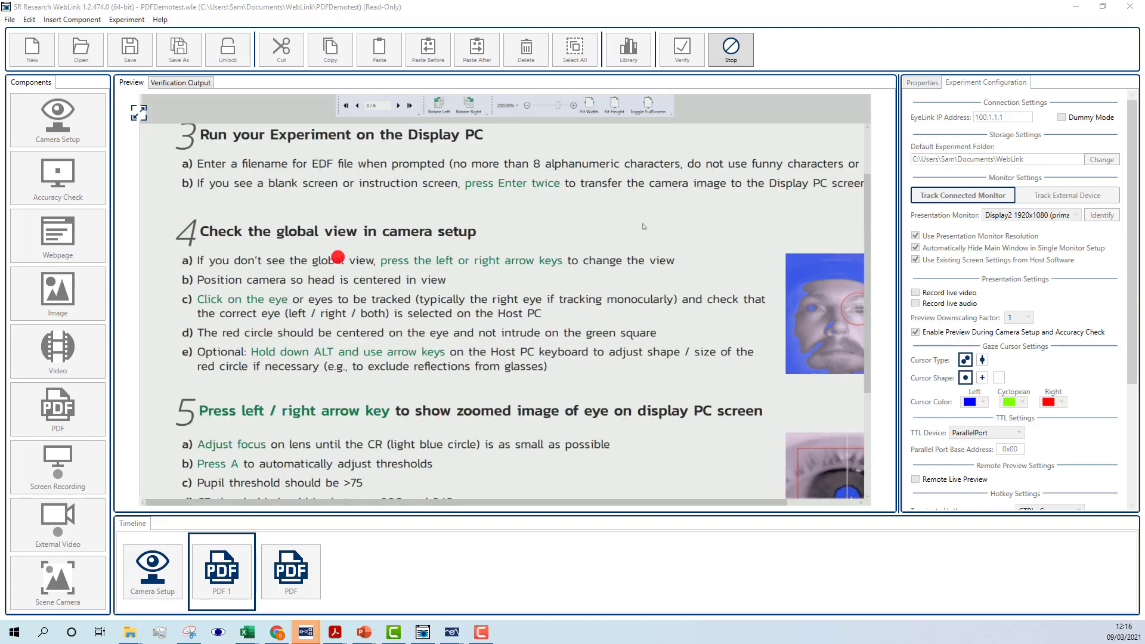
{"action": "left_click", "coordinate": [528, 106]}
{"action": "left_click", "coordinate": [527, 106]}
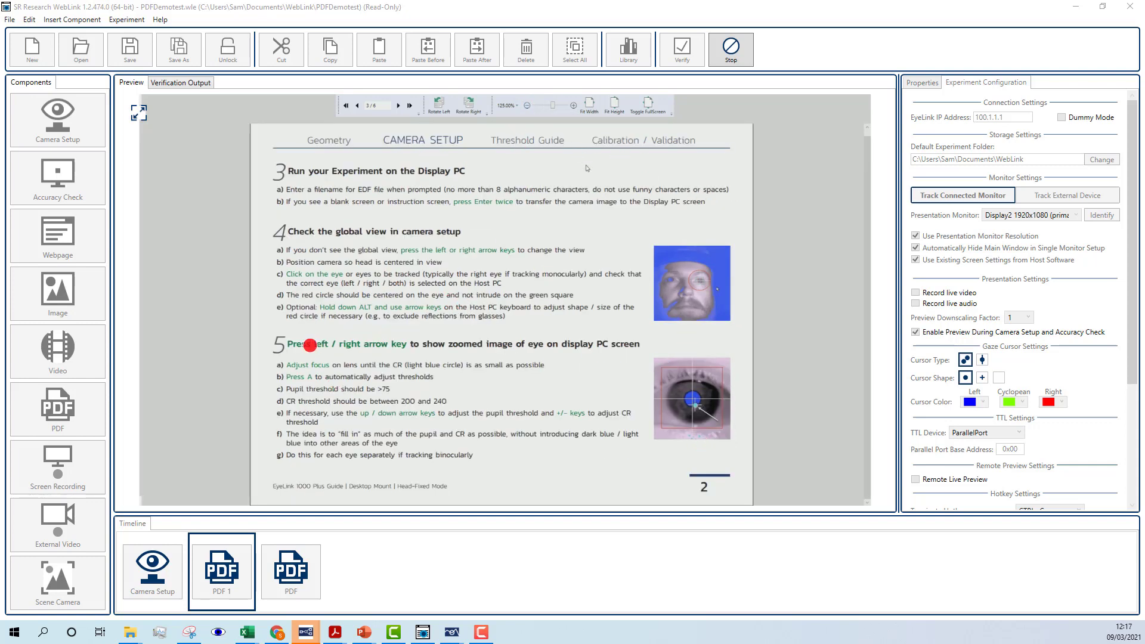
{"action": "scroll", "coordinate": [587, 168], "scroll_direction": "down", "scroll_amount": 3}
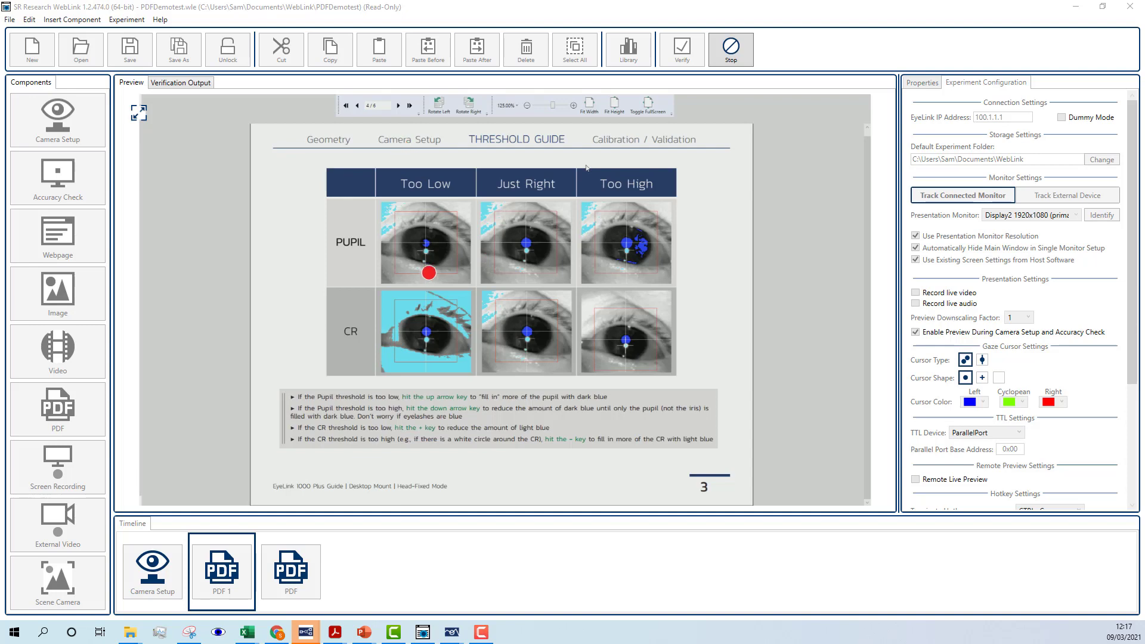
{"action": "left_click", "coordinate": [573, 106]}
{"action": "left_click", "coordinate": [573, 106]}
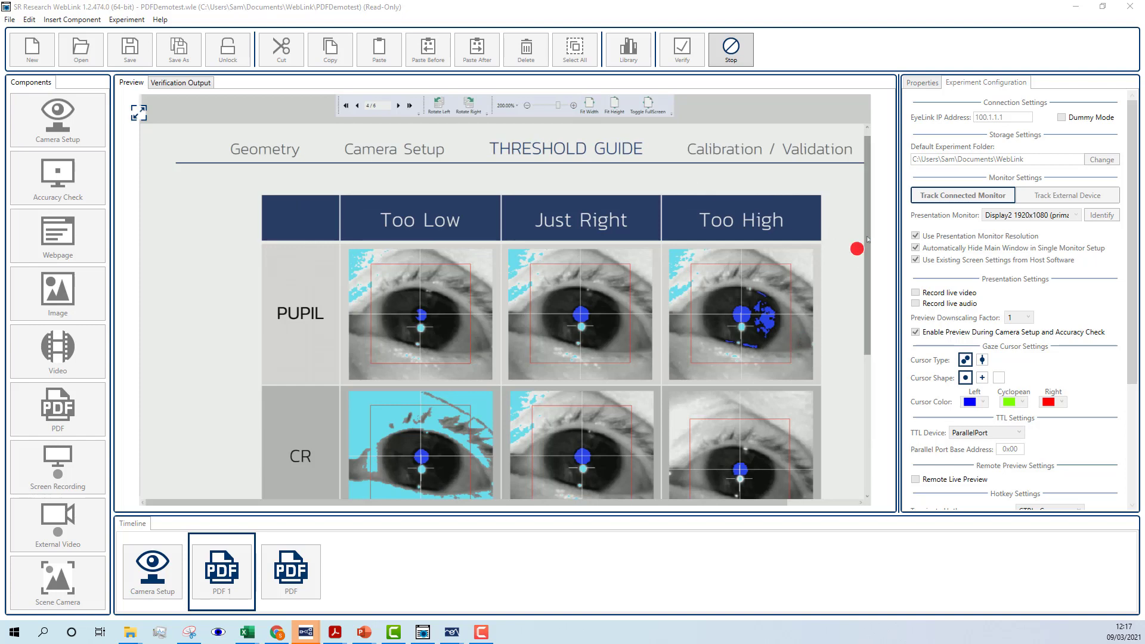
{"action": "scroll", "coordinate": [826, 232], "scroll_direction": "down", "scroll_amount": 1}
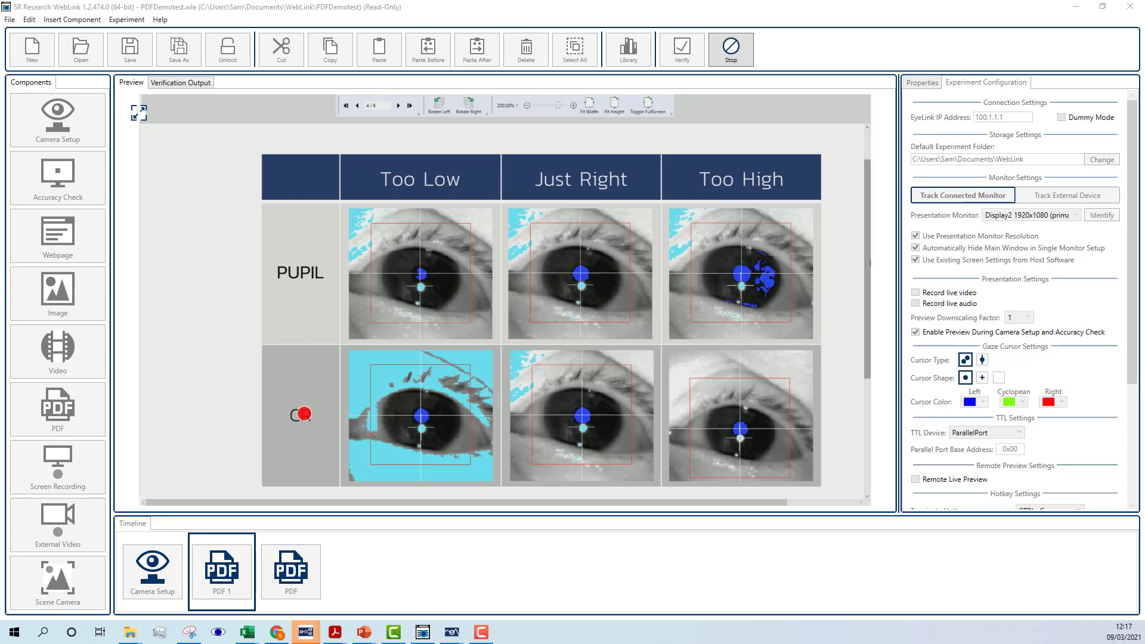
{"action": "left_click", "coordinate": [526, 105]}
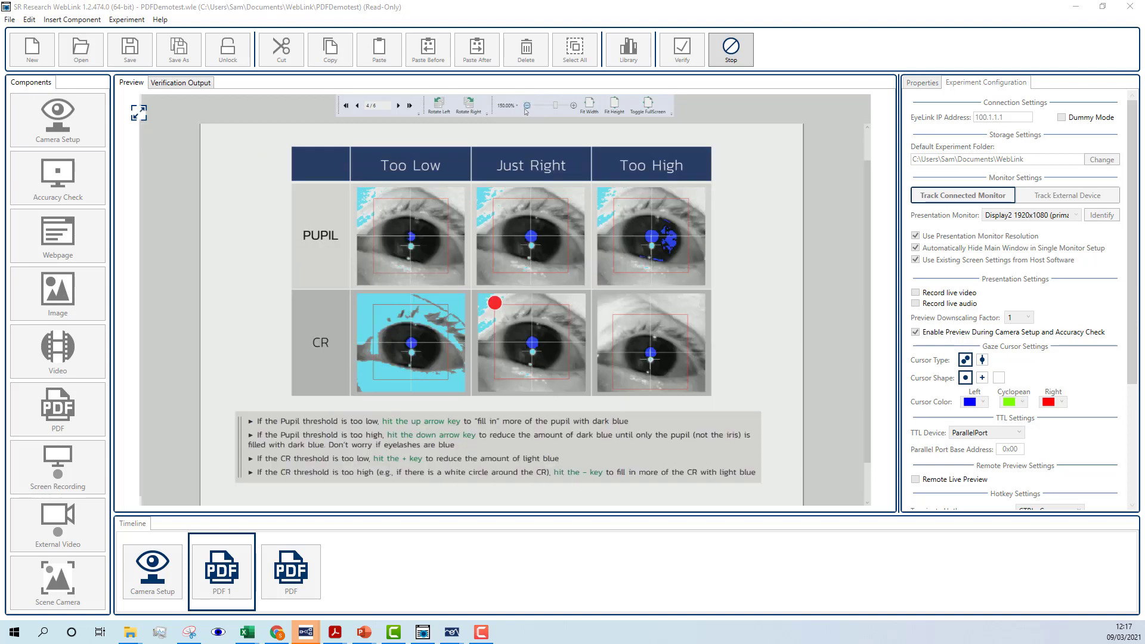
{"action": "scroll", "coordinate": [620, 198], "scroll_direction": "down", "scroll_amount": 1}
{"action": "scroll", "coordinate": [619, 197], "scroll_direction": "down", "scroll_amount": 5}
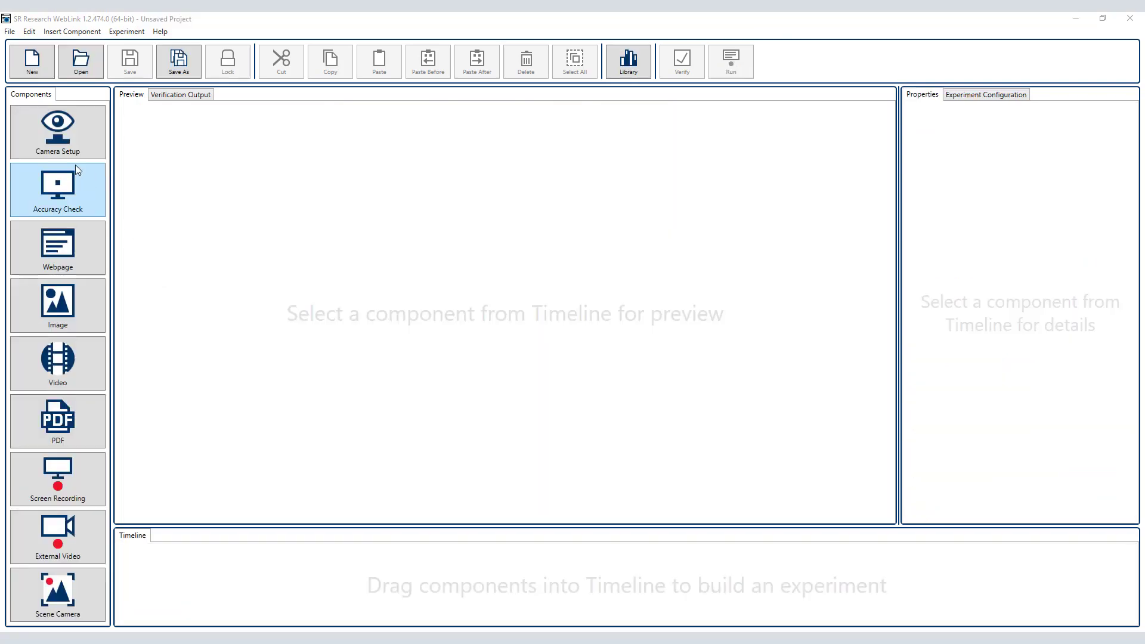
Step: Create a new experiment named PDFDemo and review its experiment configuration settings
{"action": "left_click", "coordinate": [20, 60]}
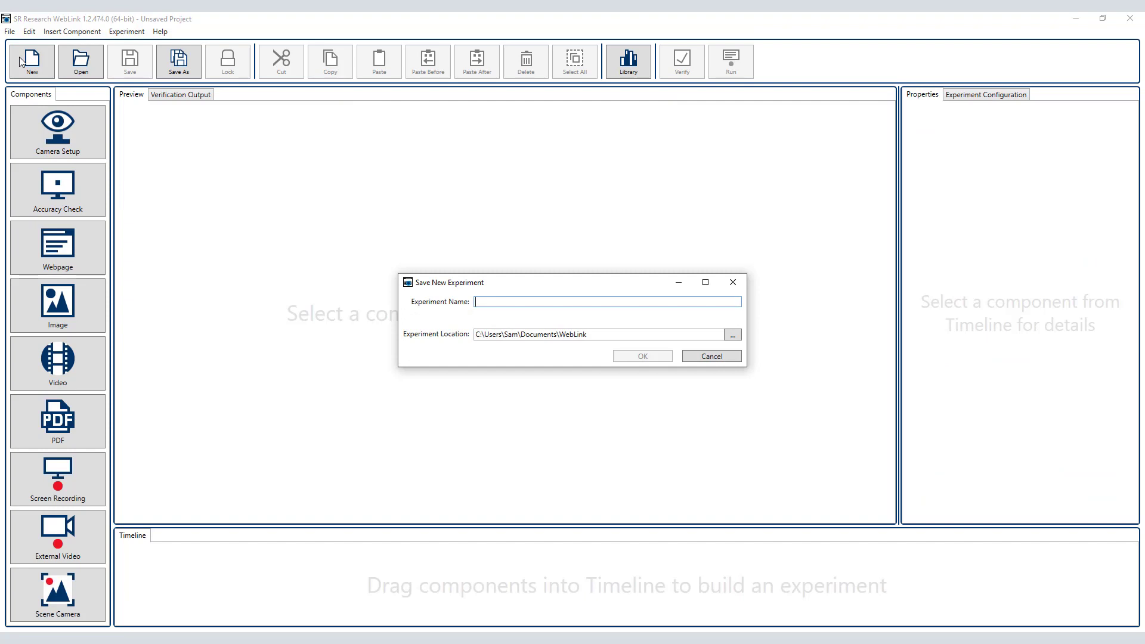
{"action": "type", "text": "PDFDemo"}
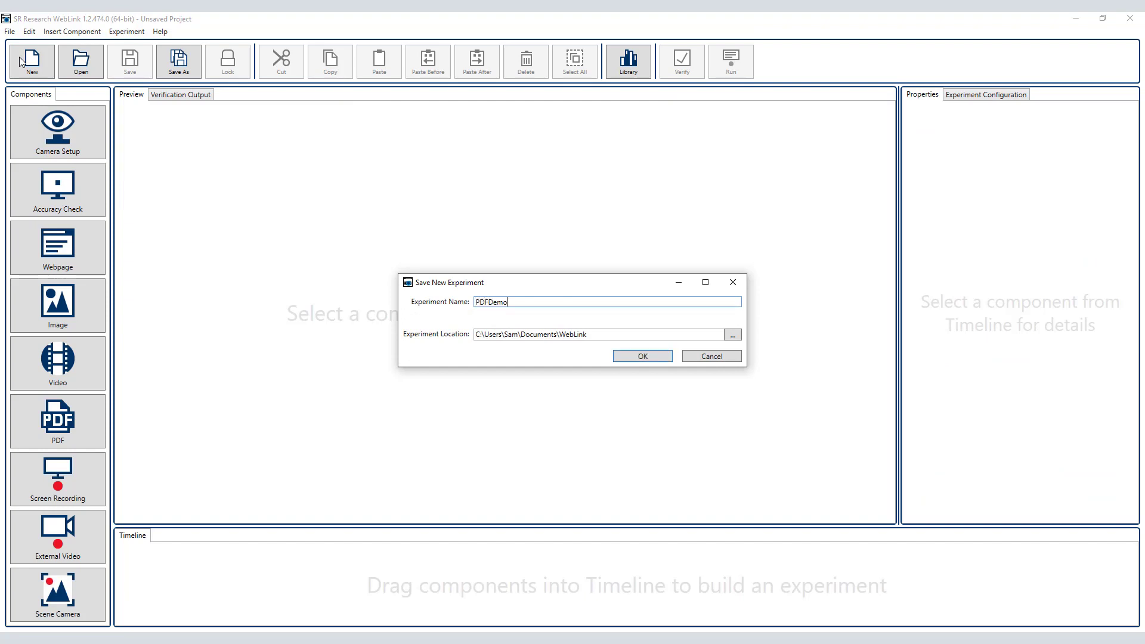
{"action": "left_click", "coordinate": [620, 358]}
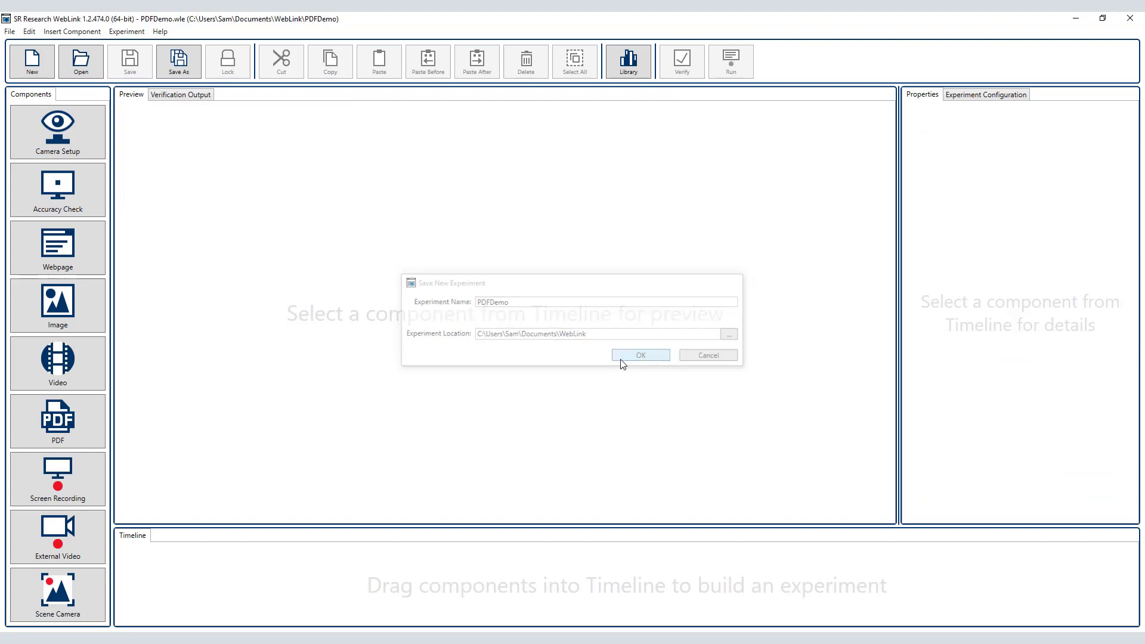
{"action": "left_click", "coordinate": [966, 96]}
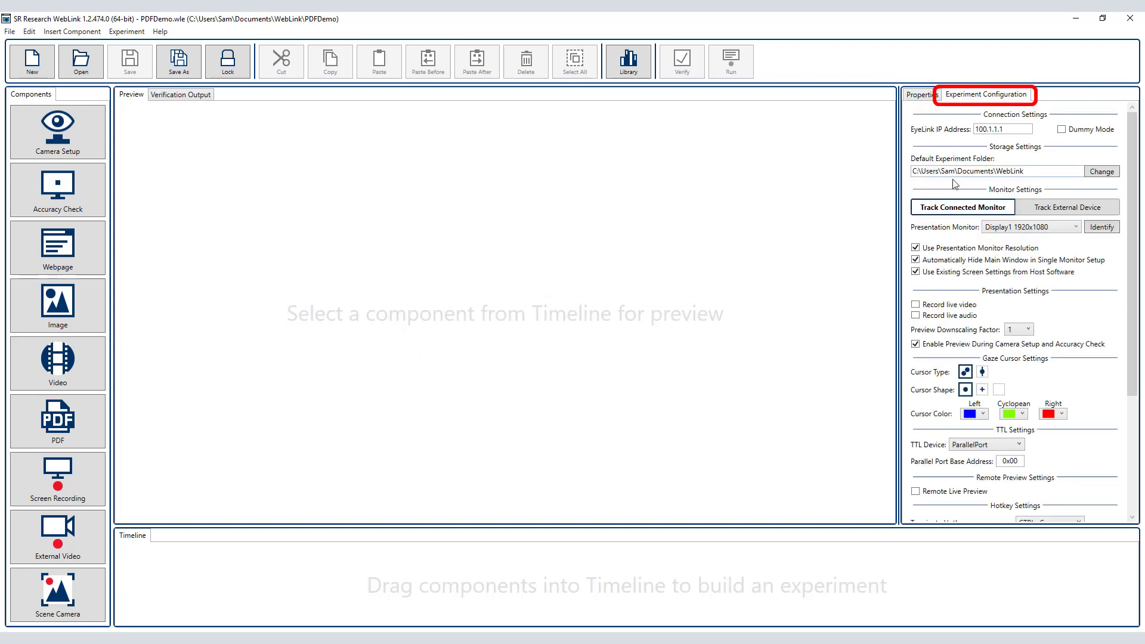
{"action": "scroll", "coordinate": [957, 190], "scroll_direction": "down", "scroll_amount": 5}
{"action": "scroll", "coordinate": [956, 190], "scroll_direction": "down", "scroll_amount": 1}
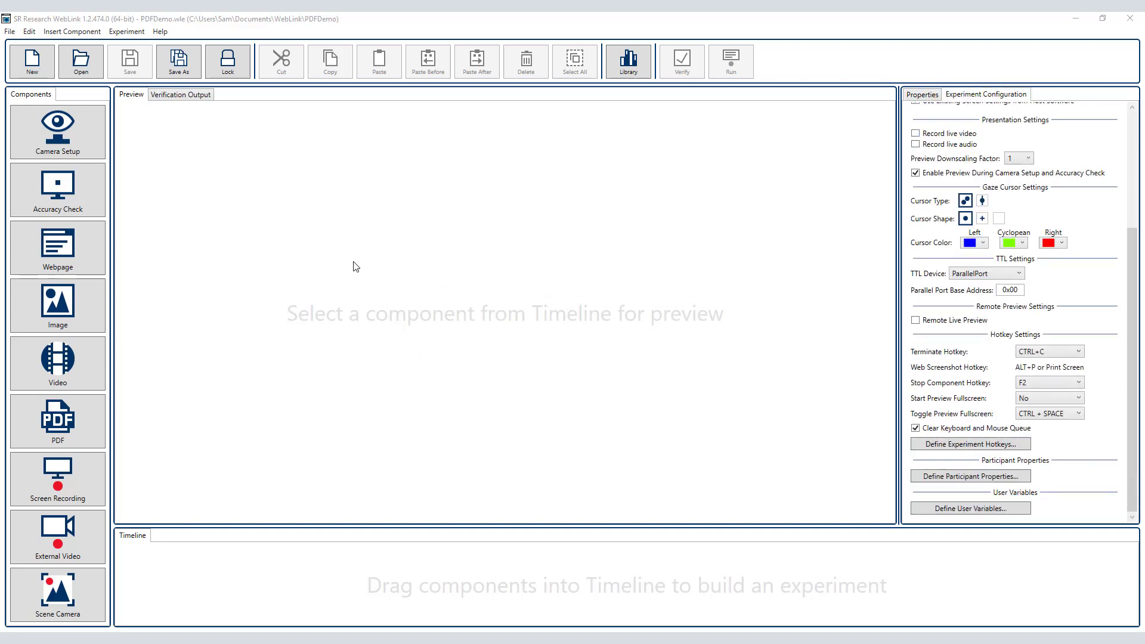
Step: Add eyelink1000plusguide.pdf and quickstartGuide.pdf from the PDFStimuli folder to the experiment's PDF library
{"action": "left_click", "coordinate": [630, 60]}
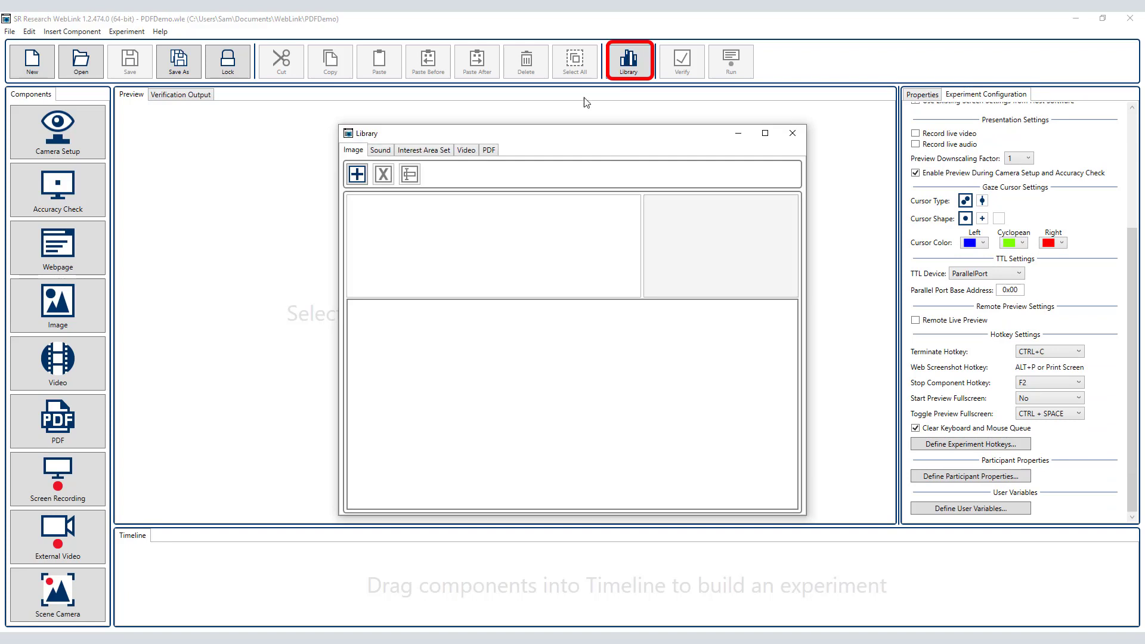
{"action": "left_click", "coordinate": [489, 151]}
{"action": "left_click", "coordinate": [364, 177]}
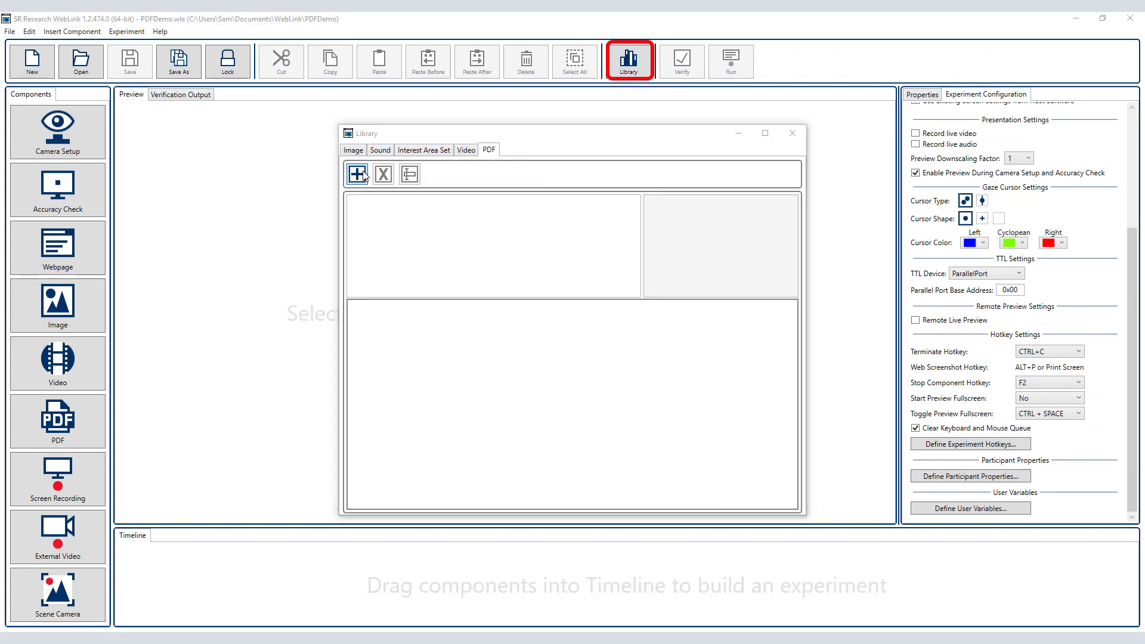
{"action": "left_click", "coordinate": [428, 244]}
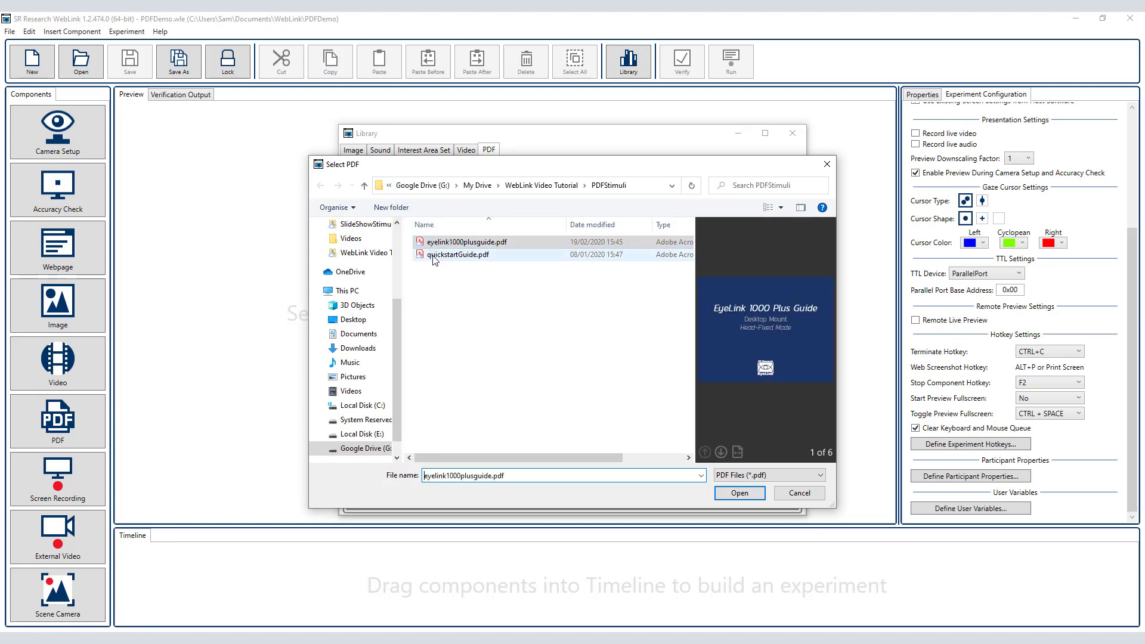
{"action": "left_click", "coordinate": [433, 255], "text": "ctrl"}
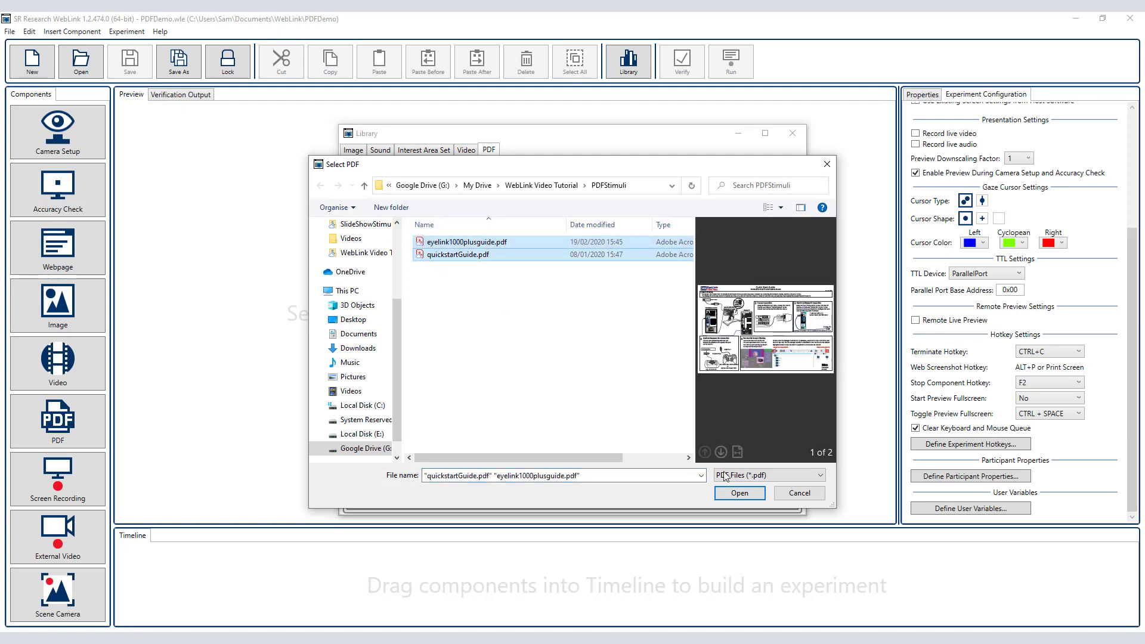
{"action": "left_click", "coordinate": [739, 492]}
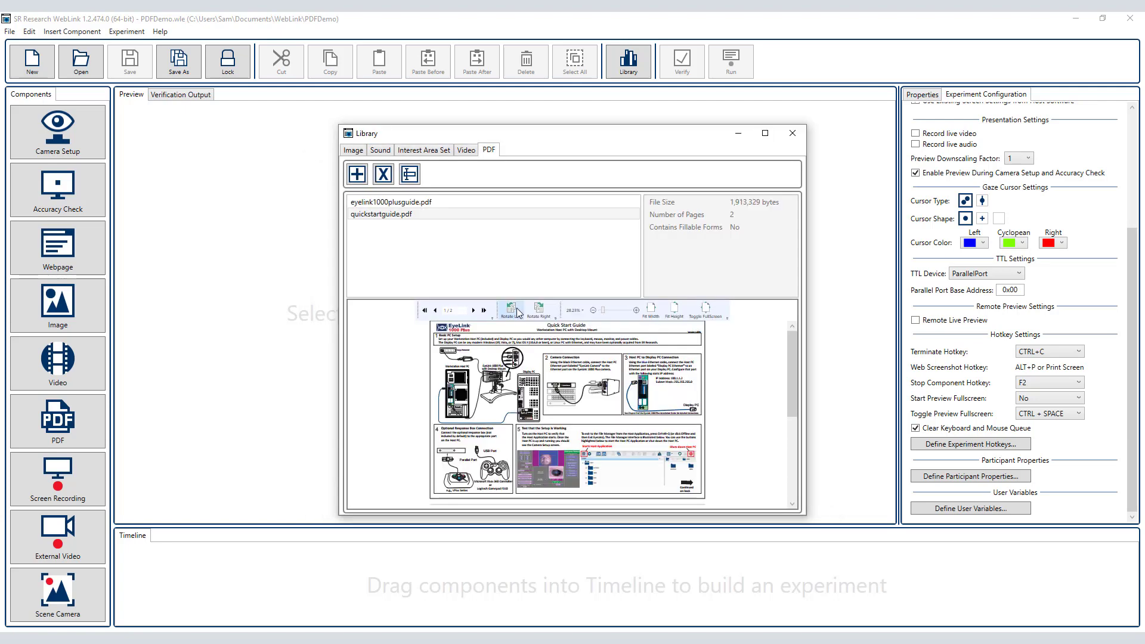
Step: Preview the pages of eyelink1000plusguide.pdf and an enlarged view of quickstartguide.pdf in the library, and close the library
{"action": "left_click", "coordinate": [389, 203]}
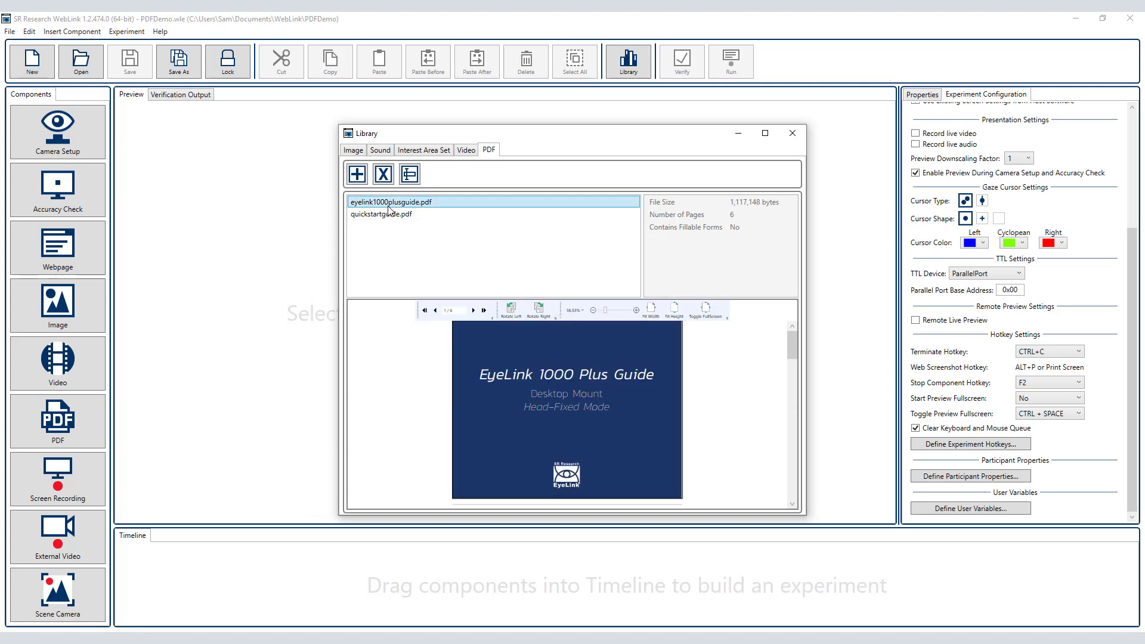
{"action": "left_click", "coordinate": [472, 310]}
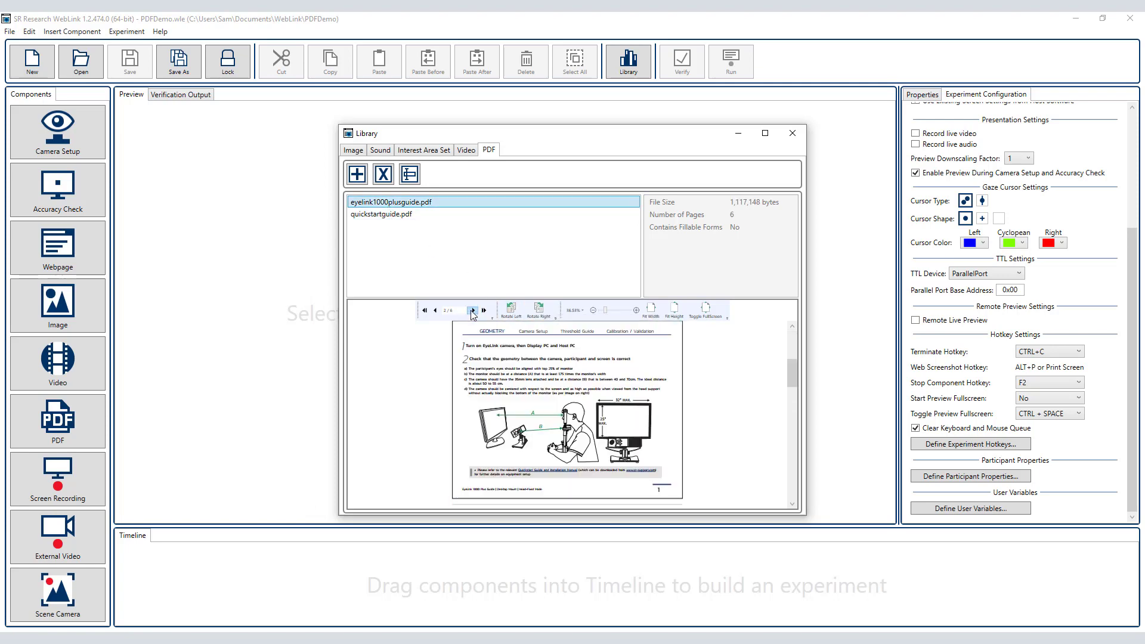
{"action": "left_click", "coordinate": [472, 311]}
{"action": "left_click", "coordinate": [472, 311]}
{"action": "left_click", "coordinate": [472, 311]}
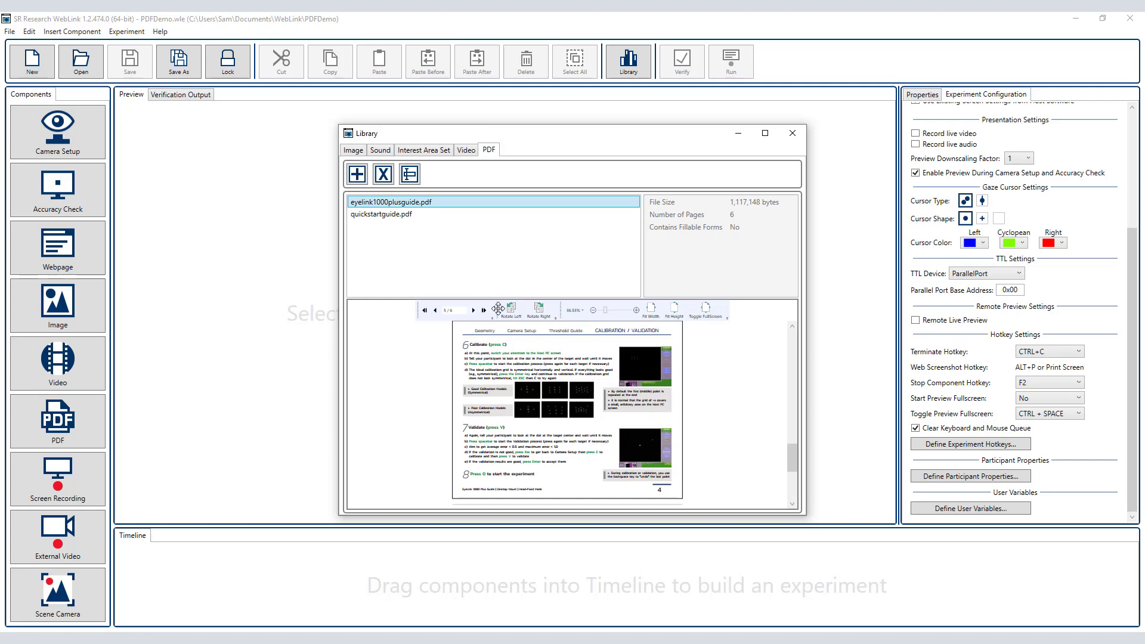
{"action": "left_click", "coordinate": [382, 214]}
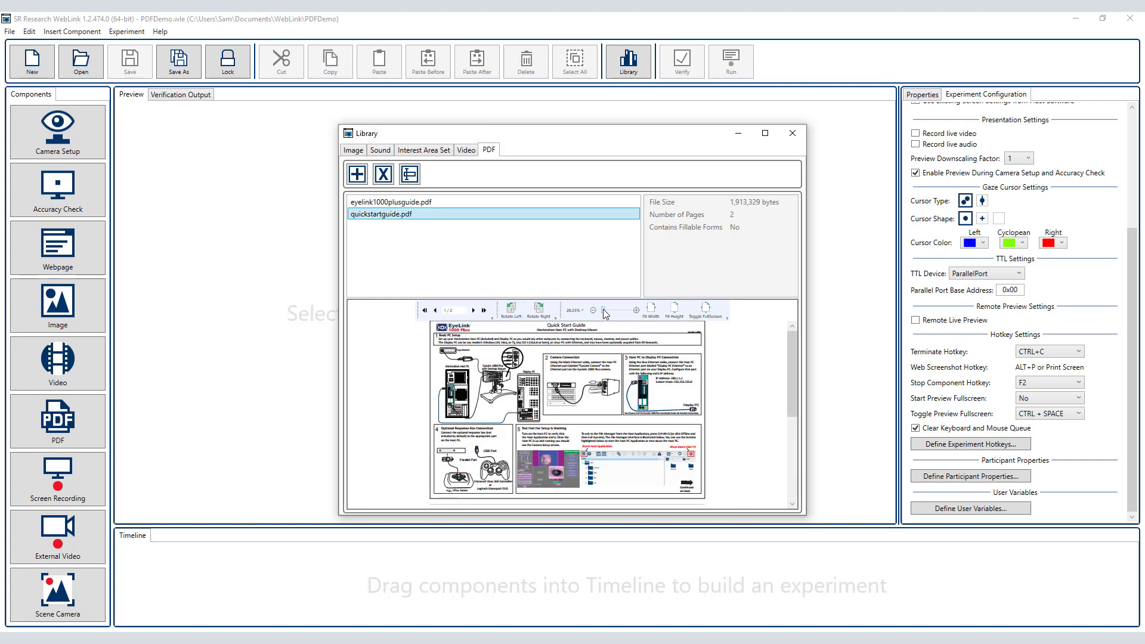
{"action": "left_click_drag", "start_coordinate": [604, 309], "coordinate": [606, 310]}
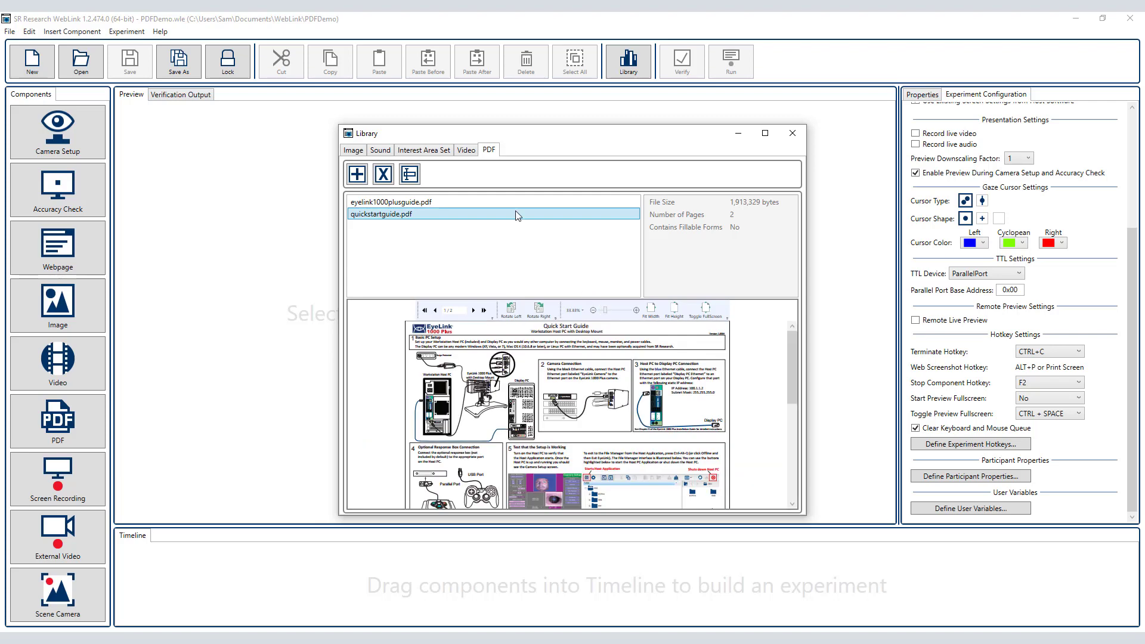
{"action": "left_click", "coordinate": [793, 133]}
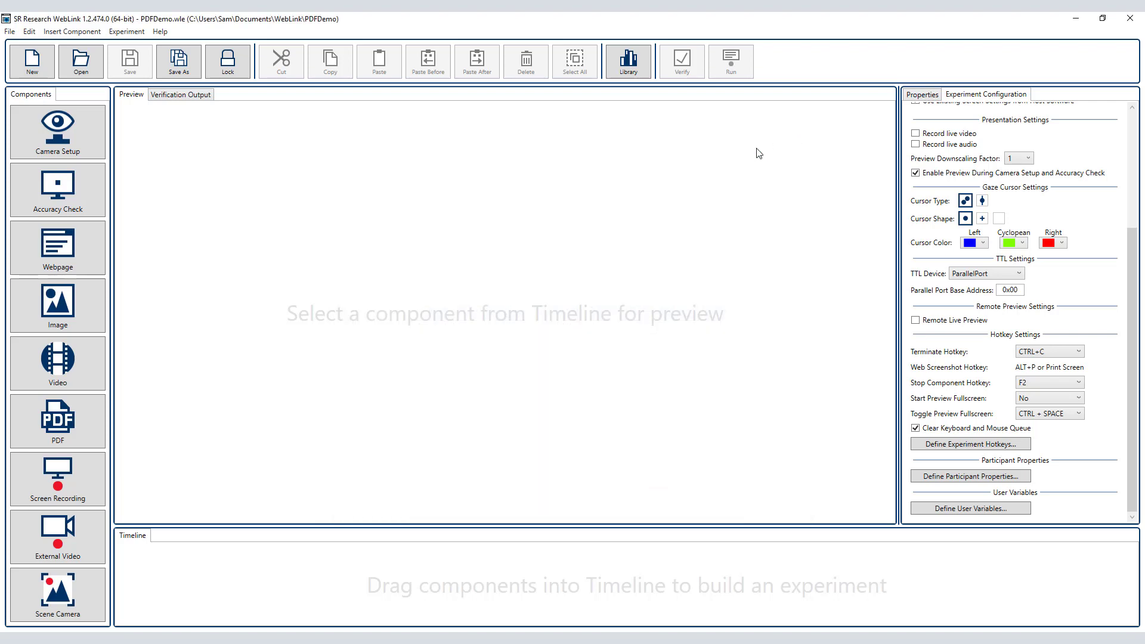
Step: Add a Camera Setup component to the timeline, followed by a PDF component
{"action": "left_click_drag", "start_coordinate": [77, 152], "coordinate": [182, 591]}
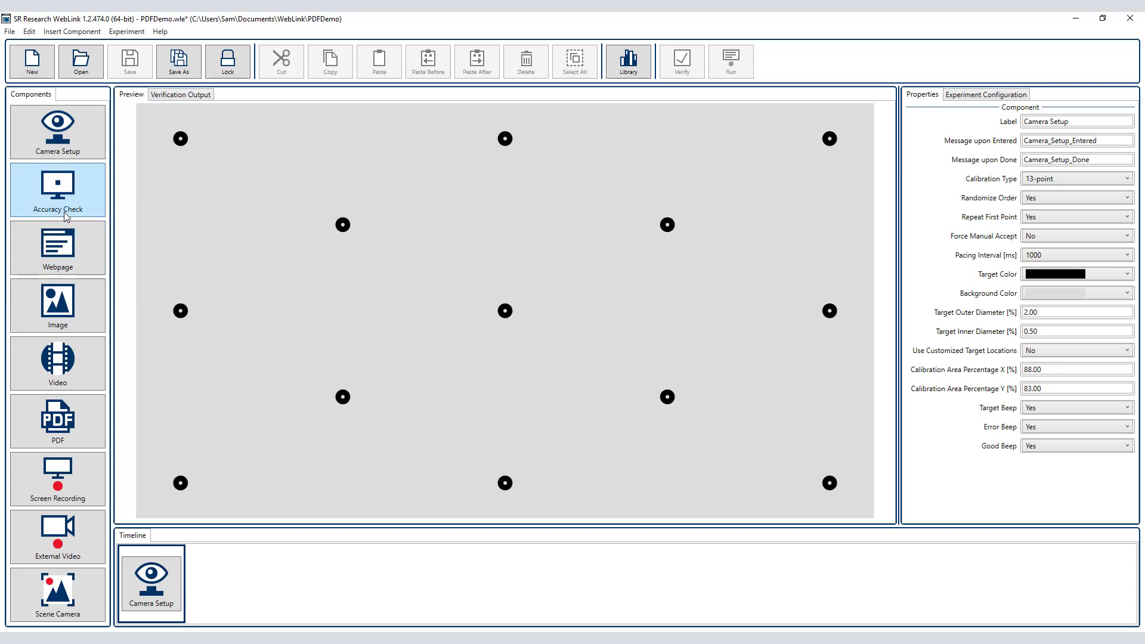
{"action": "left_click_drag", "start_coordinate": [73, 424], "coordinate": [229, 585]}
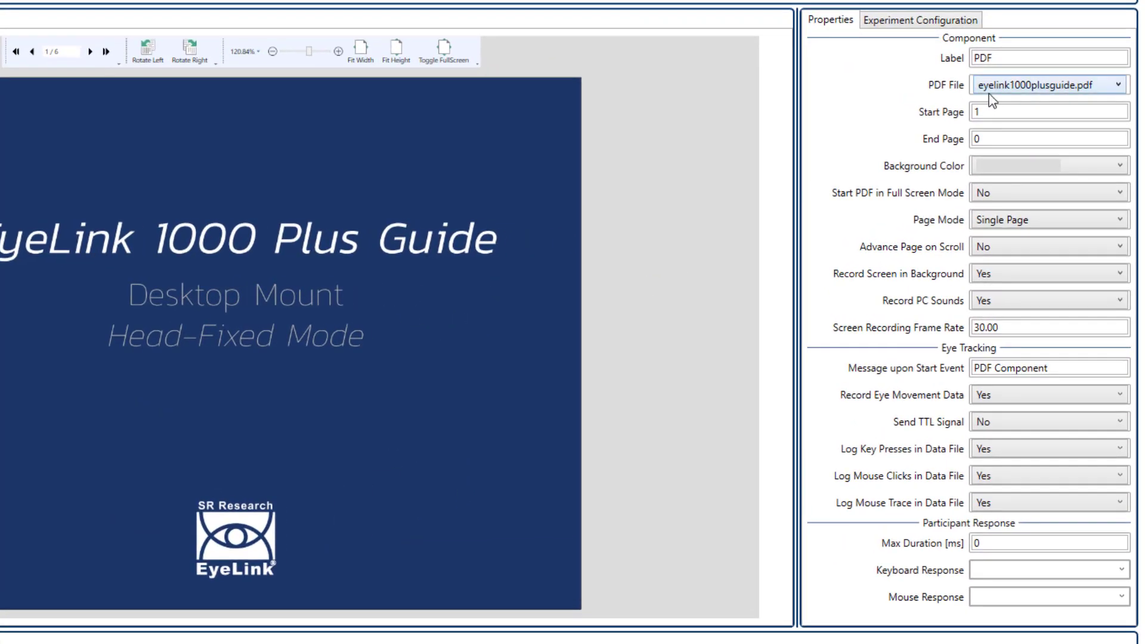
Step: Label the PDF component Quickstart_PDF and set its PDF file to quickstartguide.pdf
{"action": "left_click", "coordinate": [976, 58]}
{"action": "type", "text": "Q"}
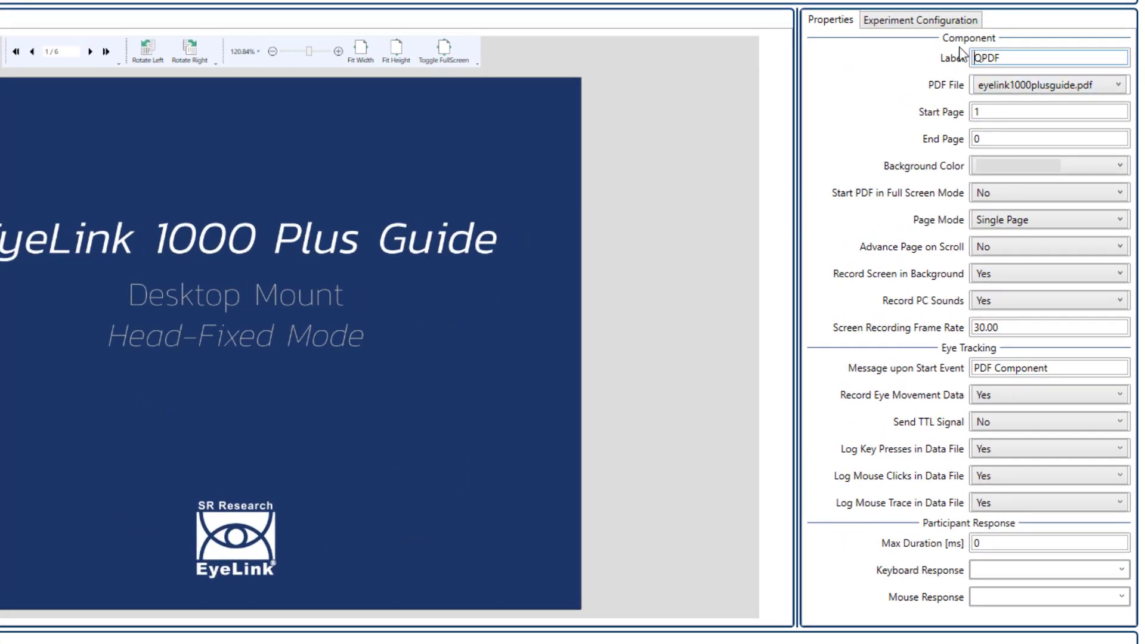
{"action": "type", "text": "uickstart_"}
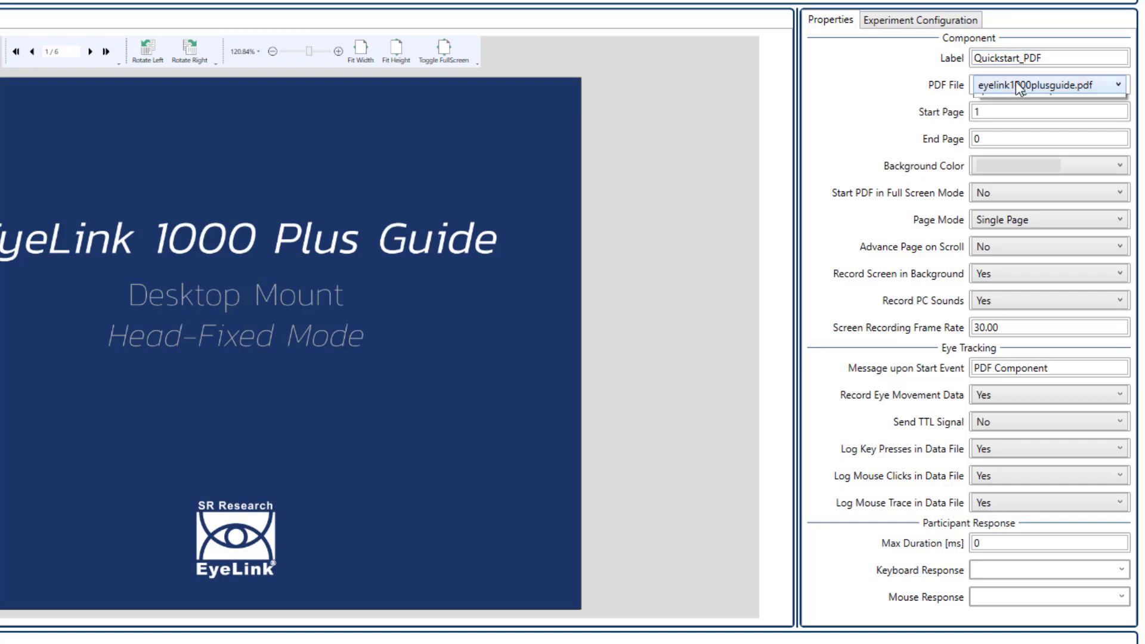
{"action": "left_click", "coordinate": [1015, 85]}
{"action": "left_click", "coordinate": [1021, 120]}
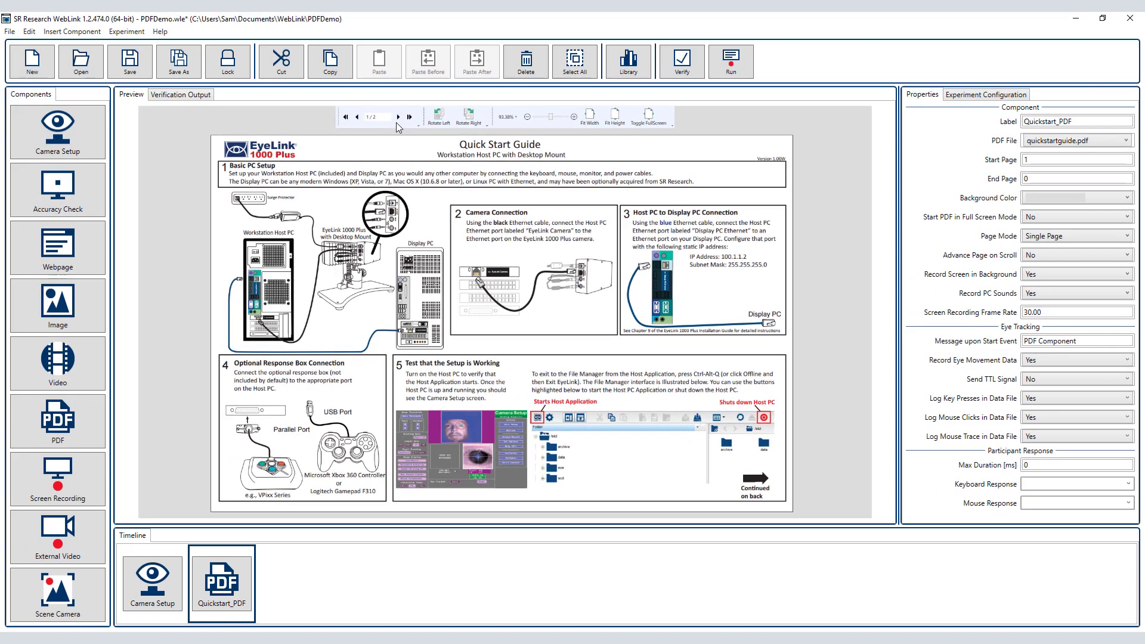
Step: Try out the Quickstart_PDF preview's page navigation, left and right rotation, zoom, and fit-to-width and fit-to-height views
{"action": "left_click", "coordinate": [397, 117]}
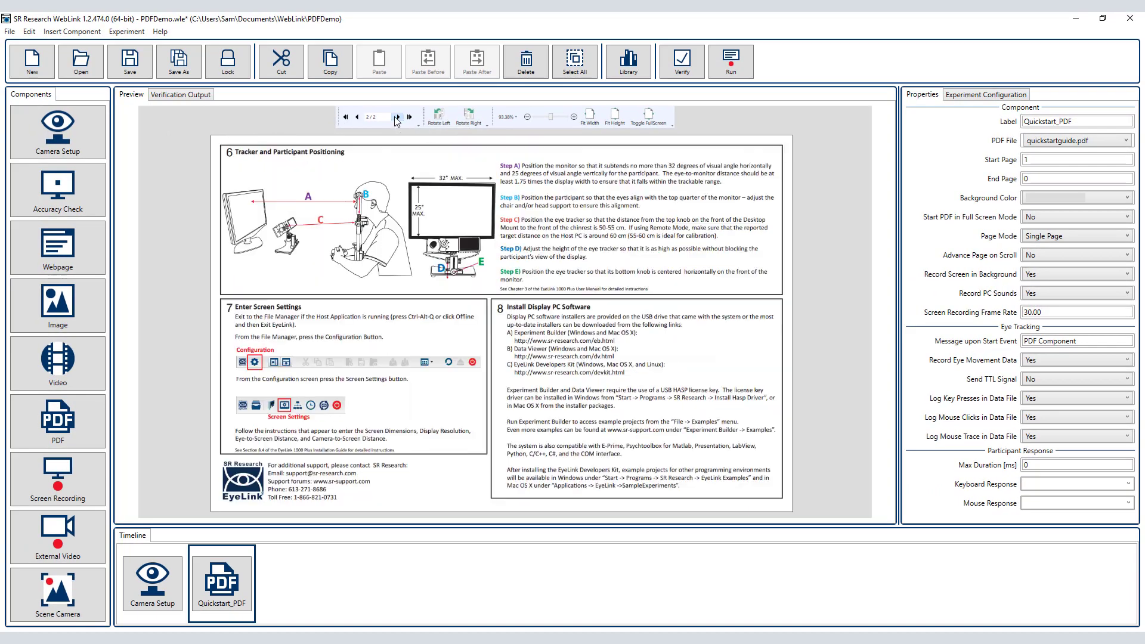
{"action": "left_click", "coordinate": [357, 117]}
{"action": "left_click", "coordinate": [439, 117]}
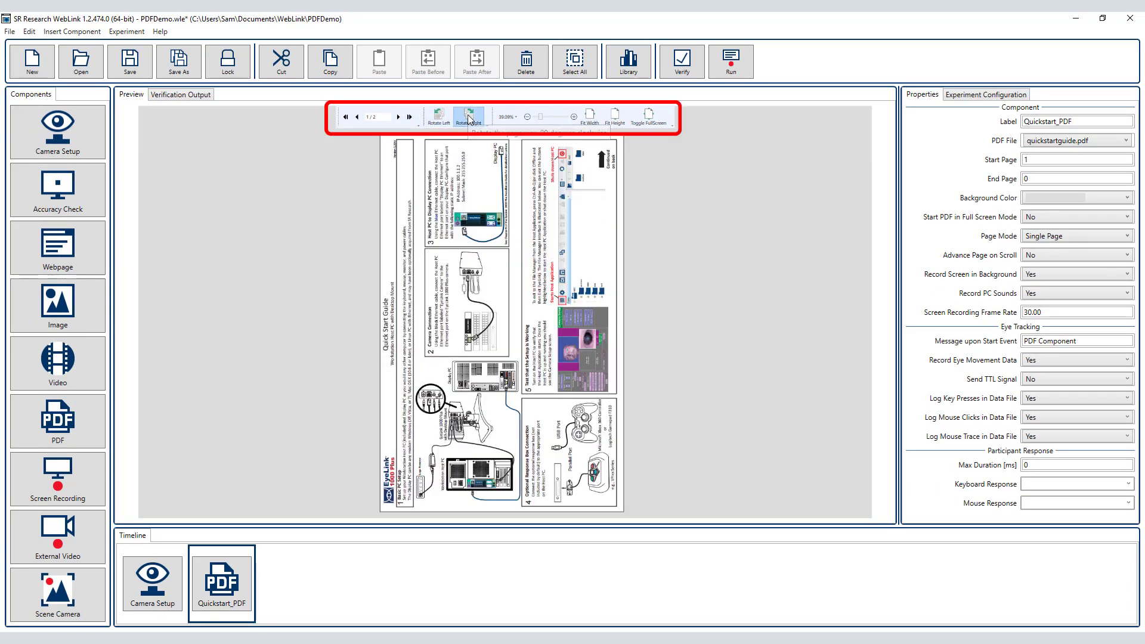
{"action": "left_click", "coordinate": [470, 117]}
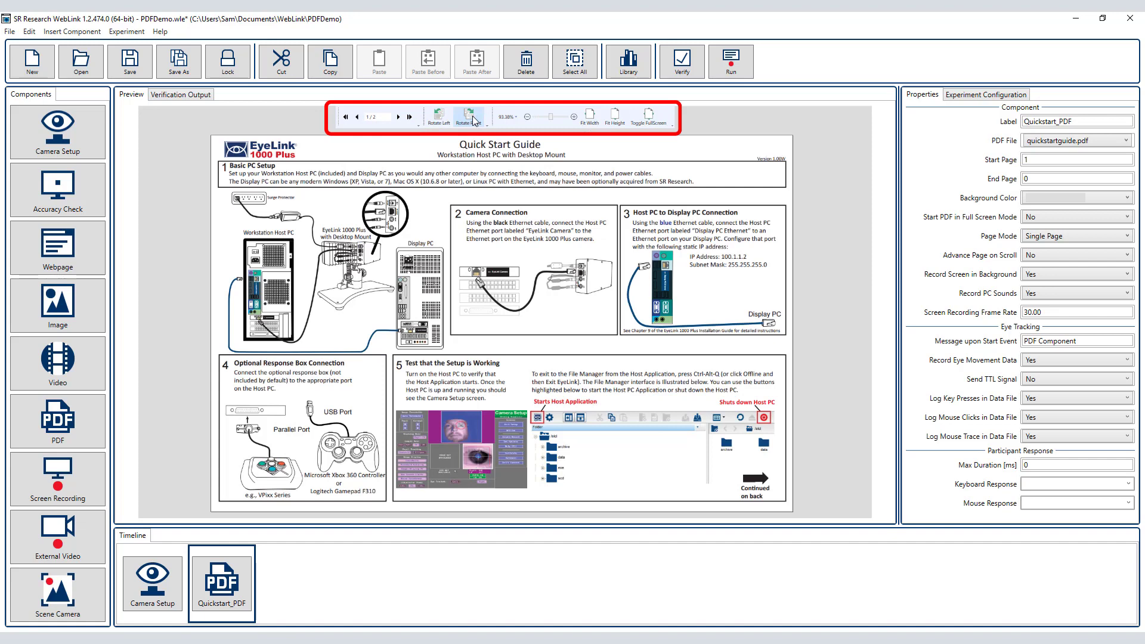
{"action": "left_click", "coordinate": [574, 117]}
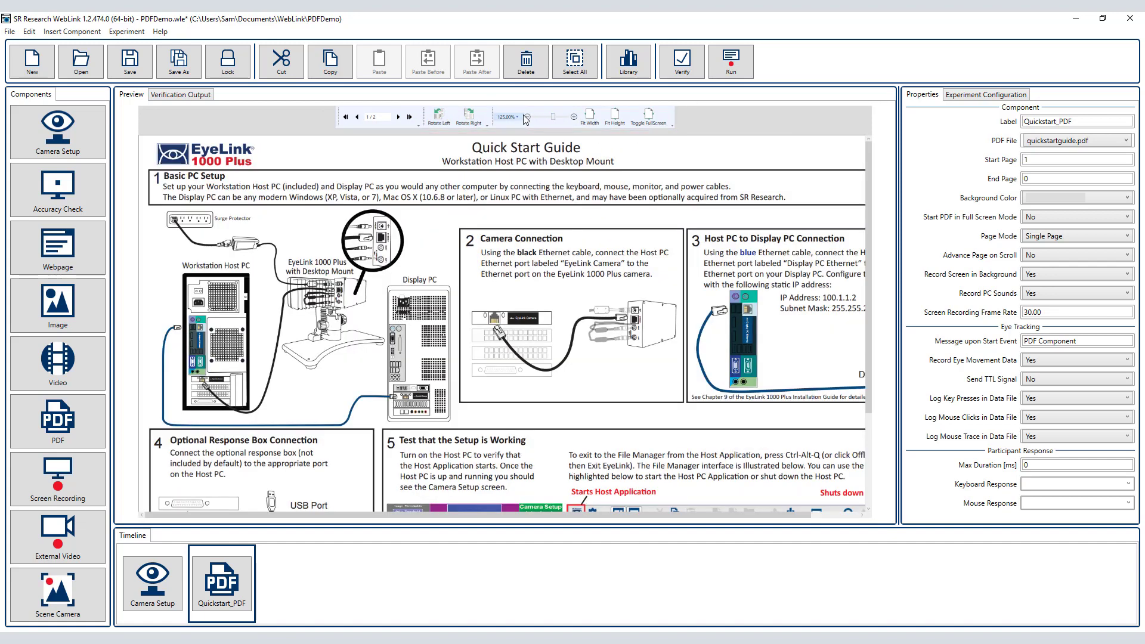
{"action": "left_click", "coordinate": [514, 117]}
{"action": "left_click", "coordinate": [592, 118]}
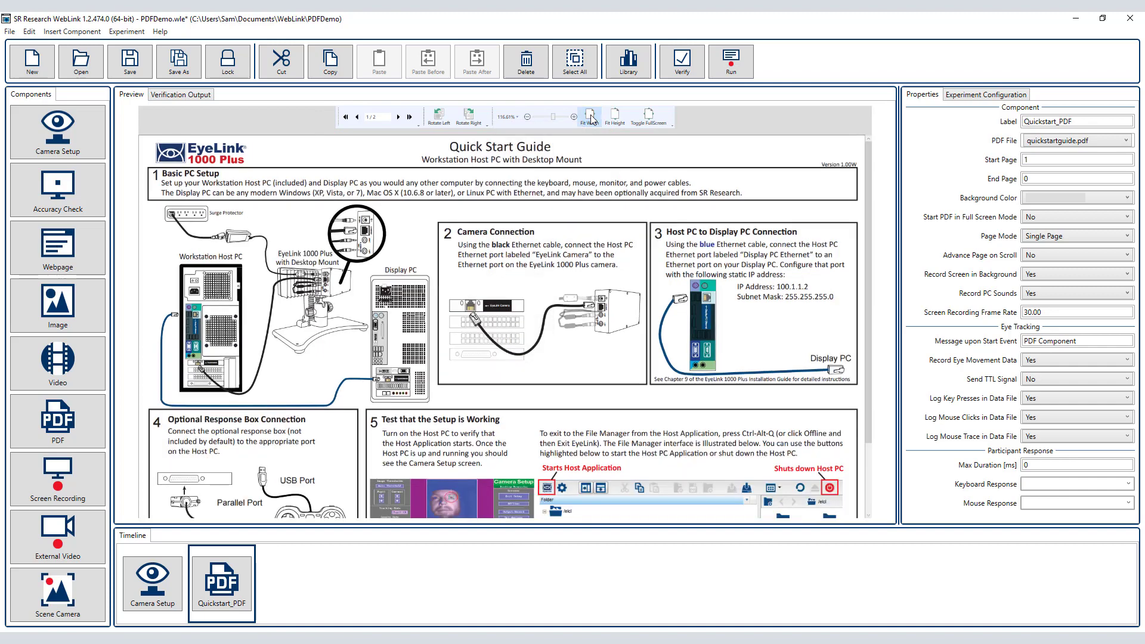
{"action": "left_click", "coordinate": [618, 117]}
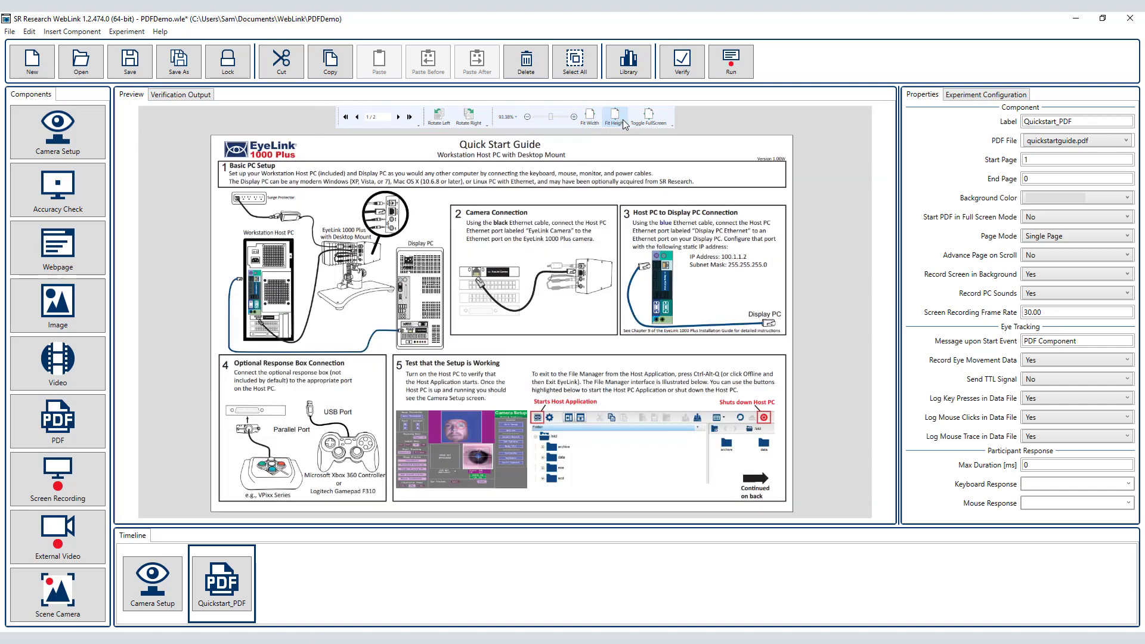
Step: Try the full-screen toggle on the Quickstart_PDF preview and view the component's background color settings
{"action": "left_click", "coordinate": [637, 123]}
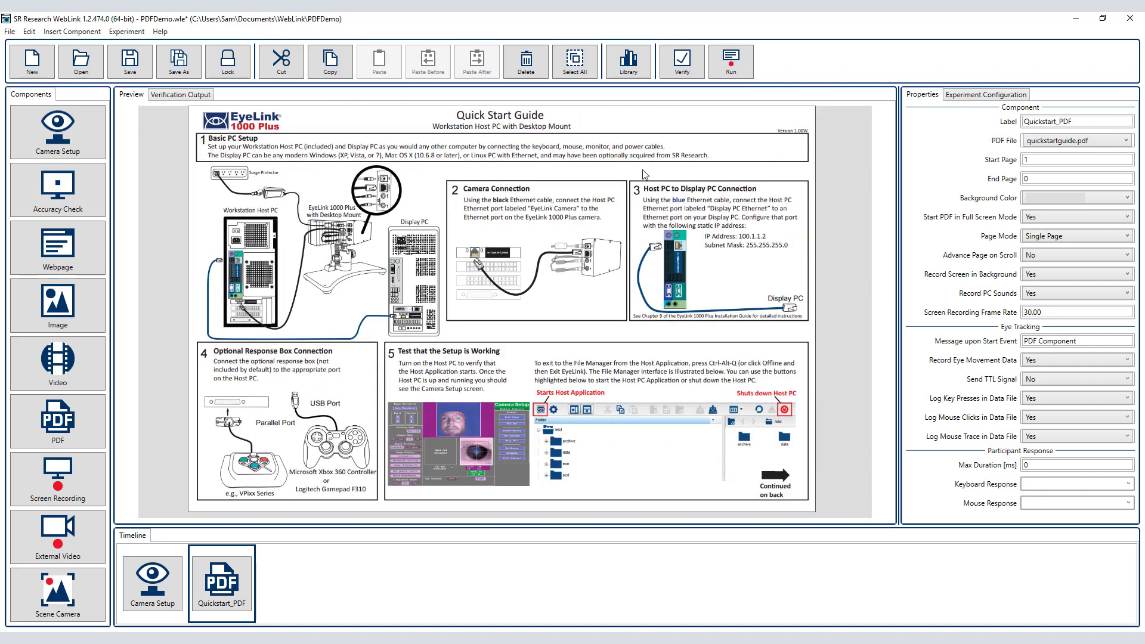
{"action": "left_click", "coordinate": [638, 118]}
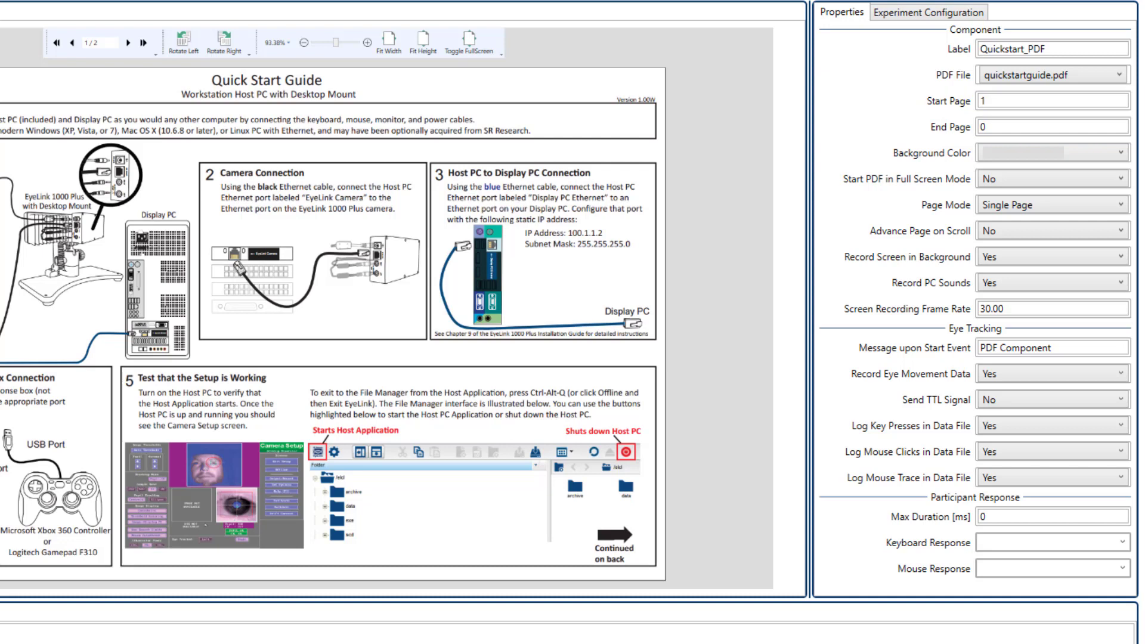
{"action": "left_click", "coordinate": [1077, 160]}
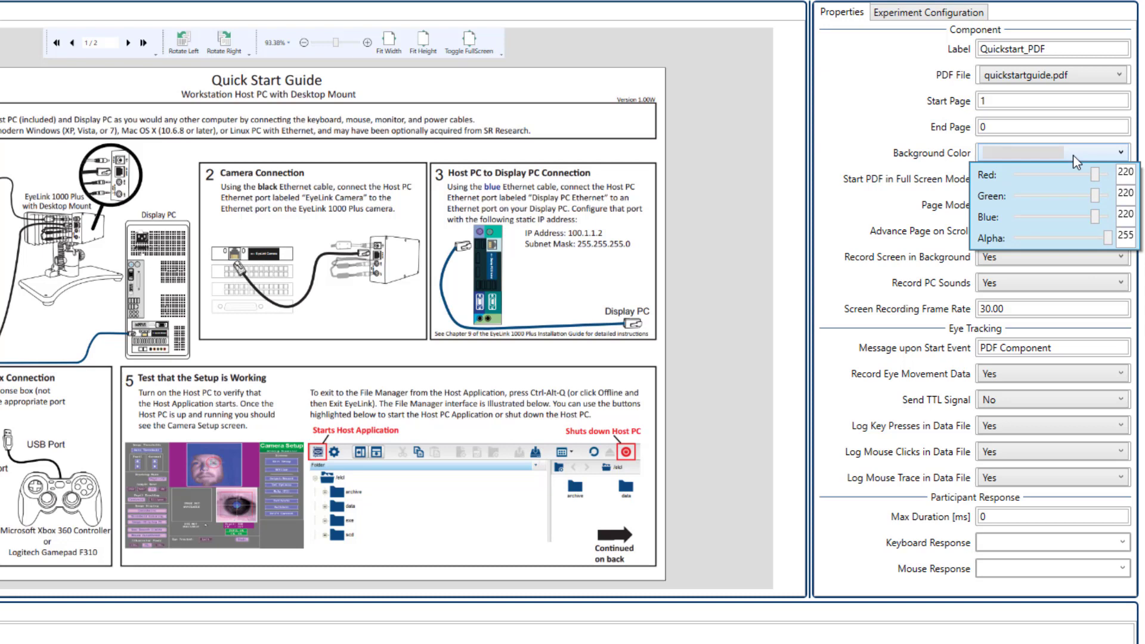
{"action": "left_click", "coordinate": [1076, 159]}
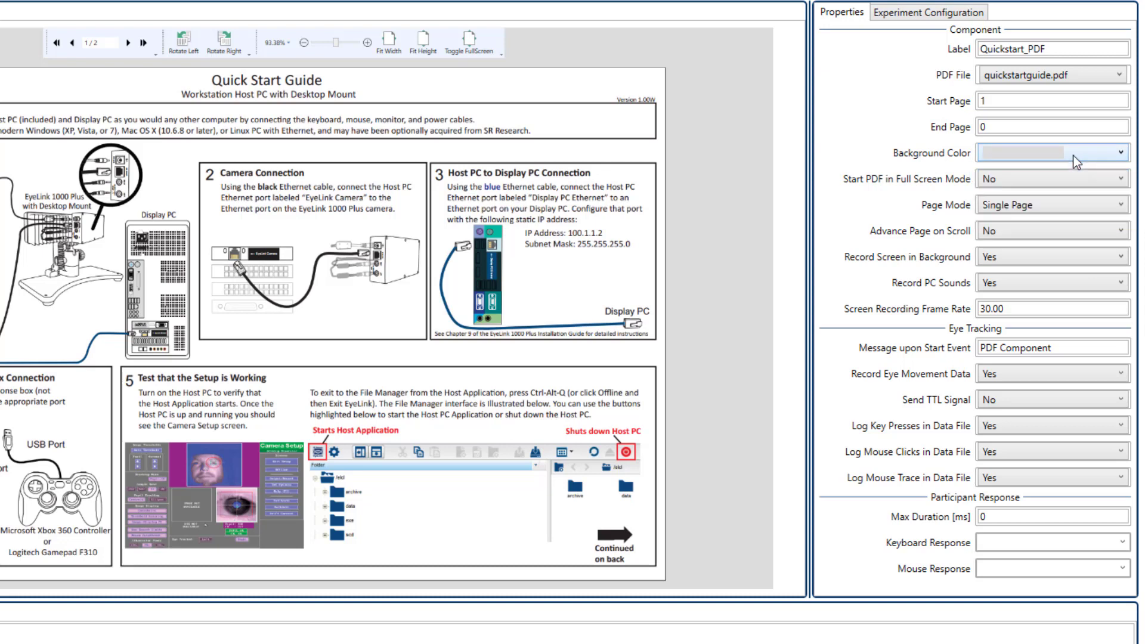
Step: Try out the Start PDF in Full Screen Mode property and return it to No
{"action": "left_click", "coordinate": [1080, 184]}
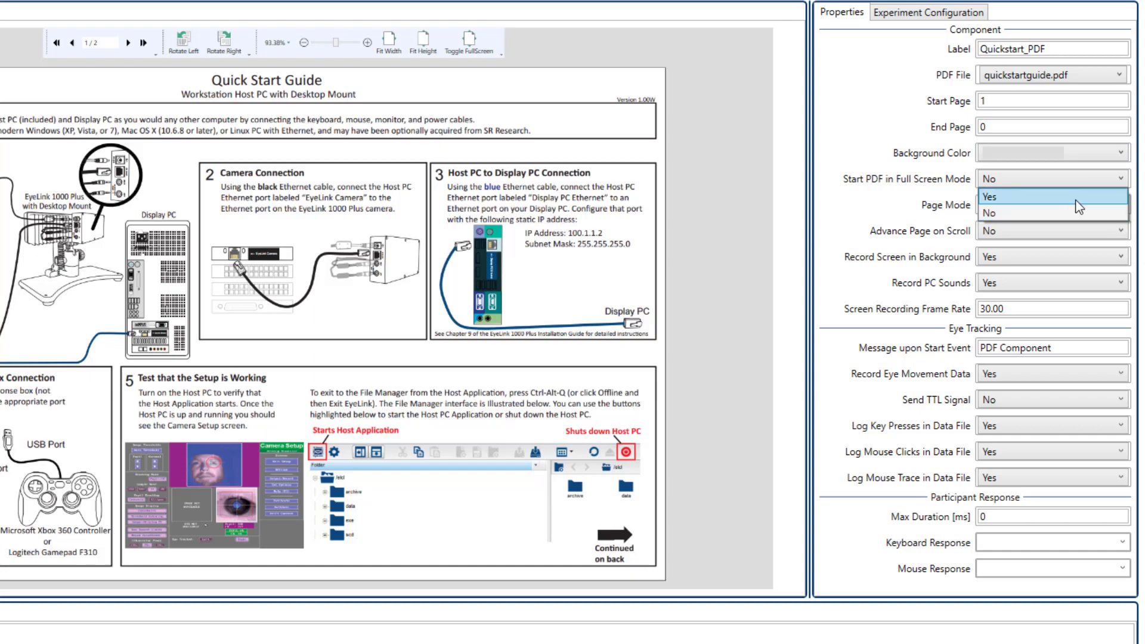
{"action": "left_click", "coordinate": [1065, 217]}
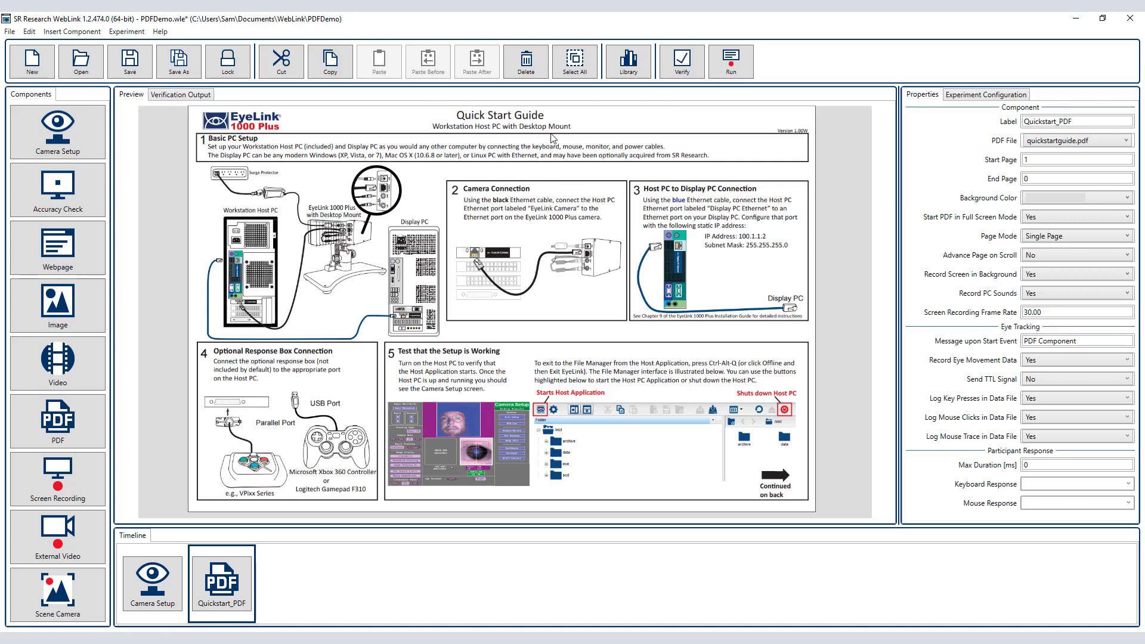
{"action": "left_click", "coordinate": [1033, 218]}
{"action": "left_click", "coordinate": [1036, 238]}
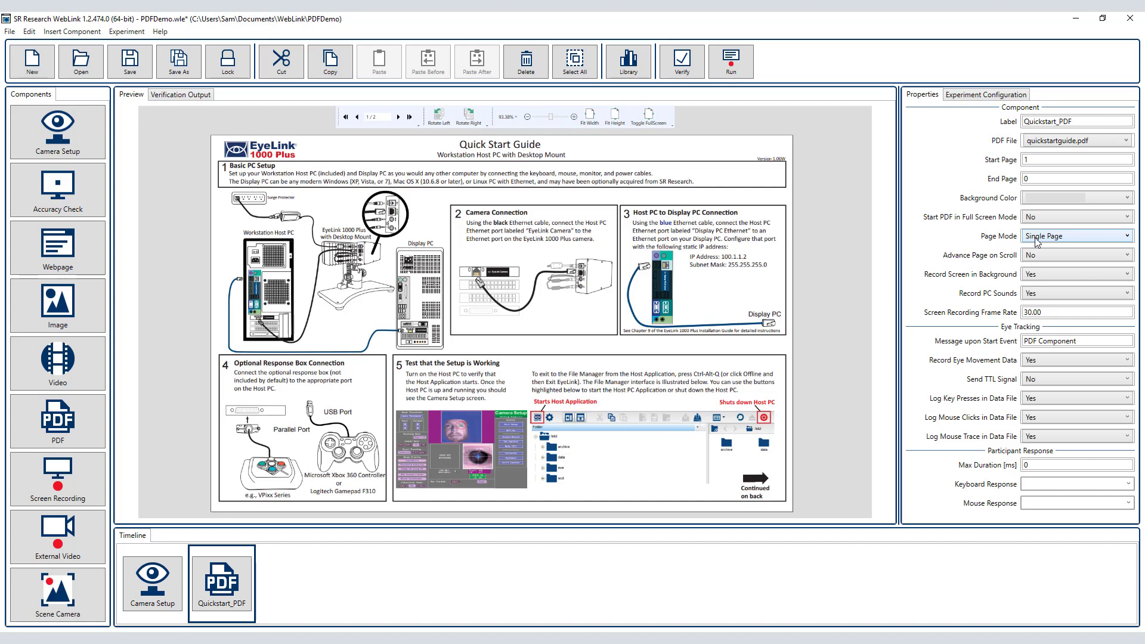
Step: Try the Double Page mode for Quickstart_PDF and return the page mode to Single Page
{"action": "left_click", "coordinate": [1067, 236]}
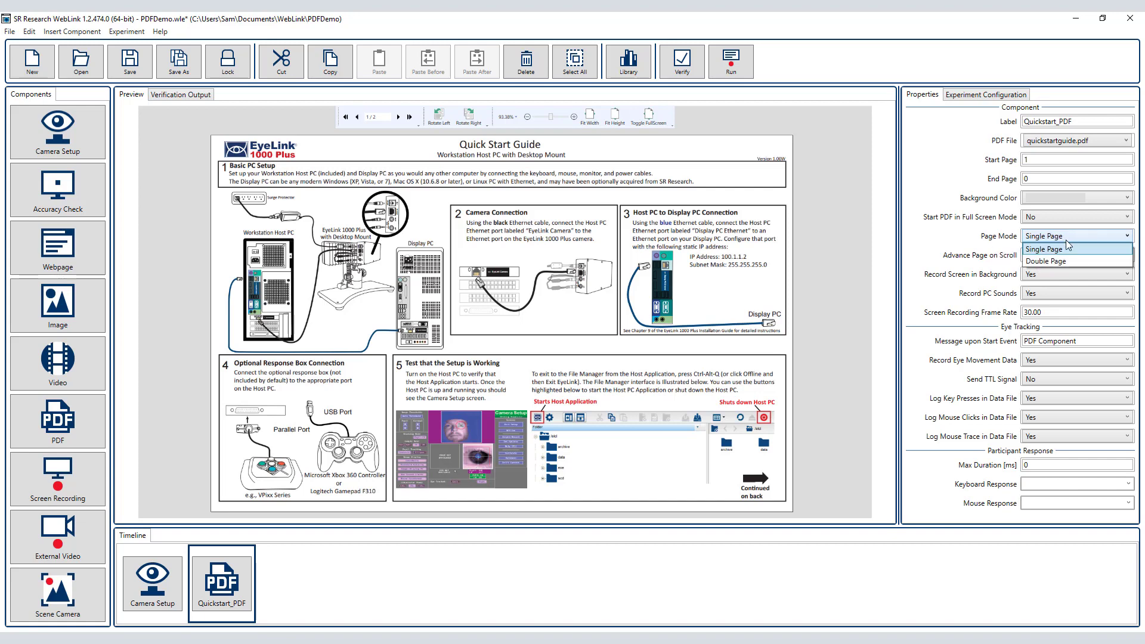
{"action": "left_click", "coordinate": [1065, 257]}
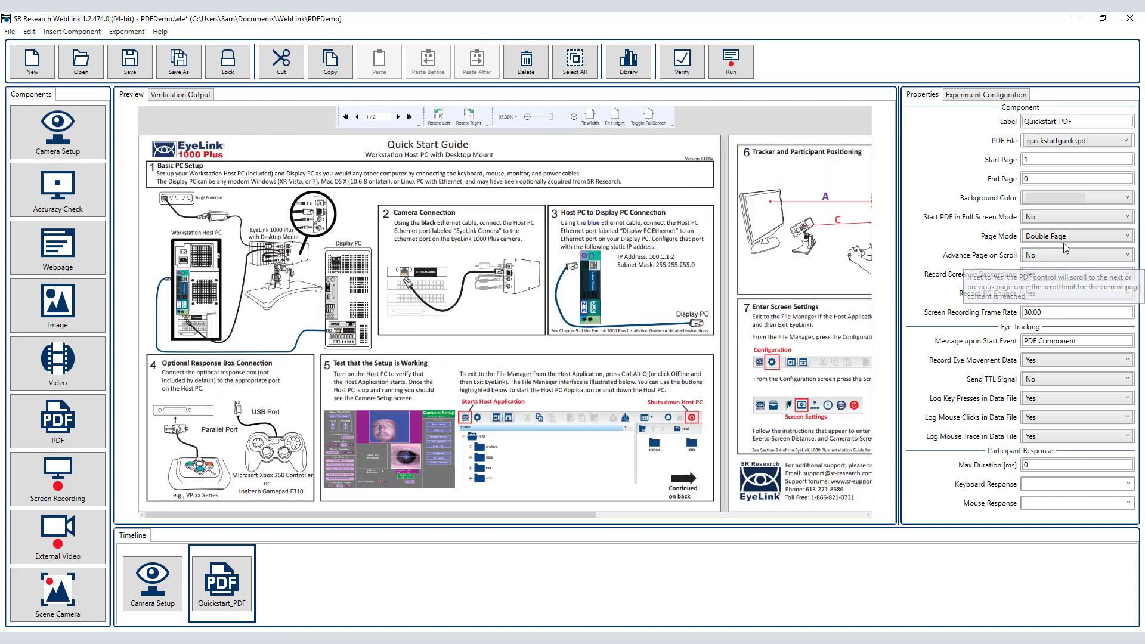
{"action": "left_click", "coordinate": [1065, 238]}
{"action": "left_click", "coordinate": [1066, 250]}
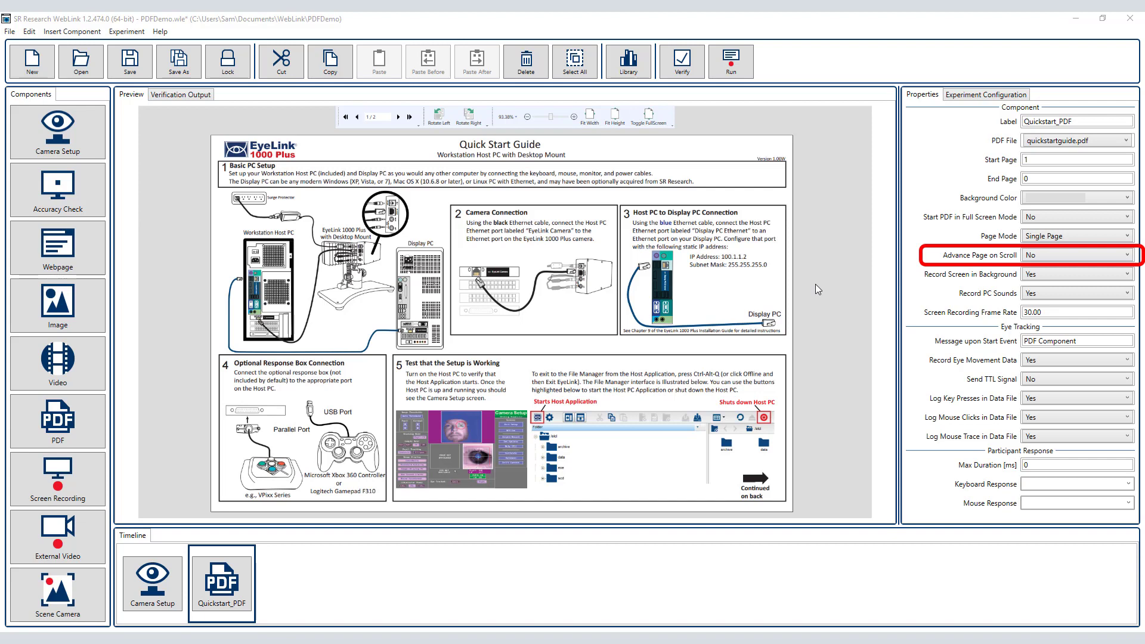
Step: Set Advance Page on Scroll to Yes and choose Space as the keyboard response for Quickstart_PDF
{"action": "left_click", "coordinate": [1039, 257]}
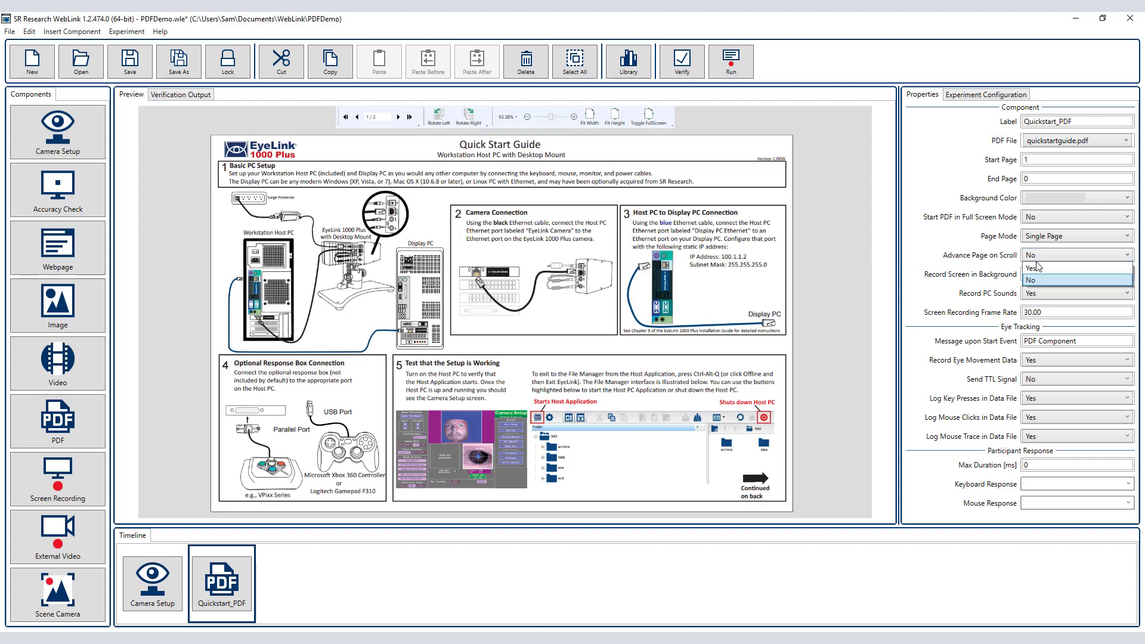
{"action": "left_click", "coordinate": [1034, 268]}
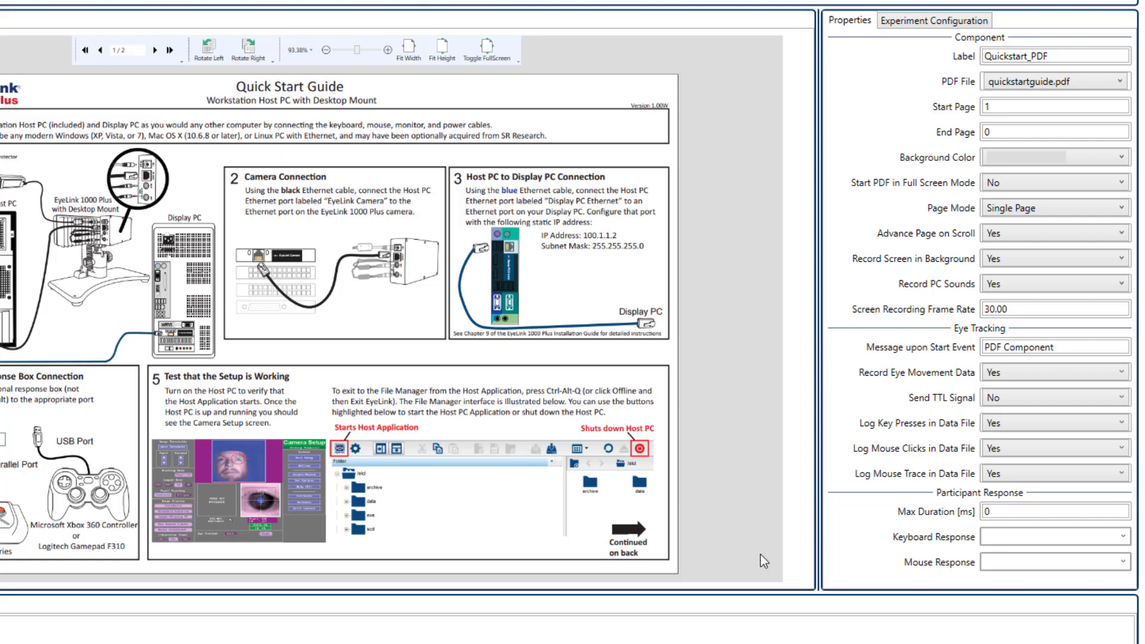
{"action": "left_click", "coordinate": [1124, 537]}
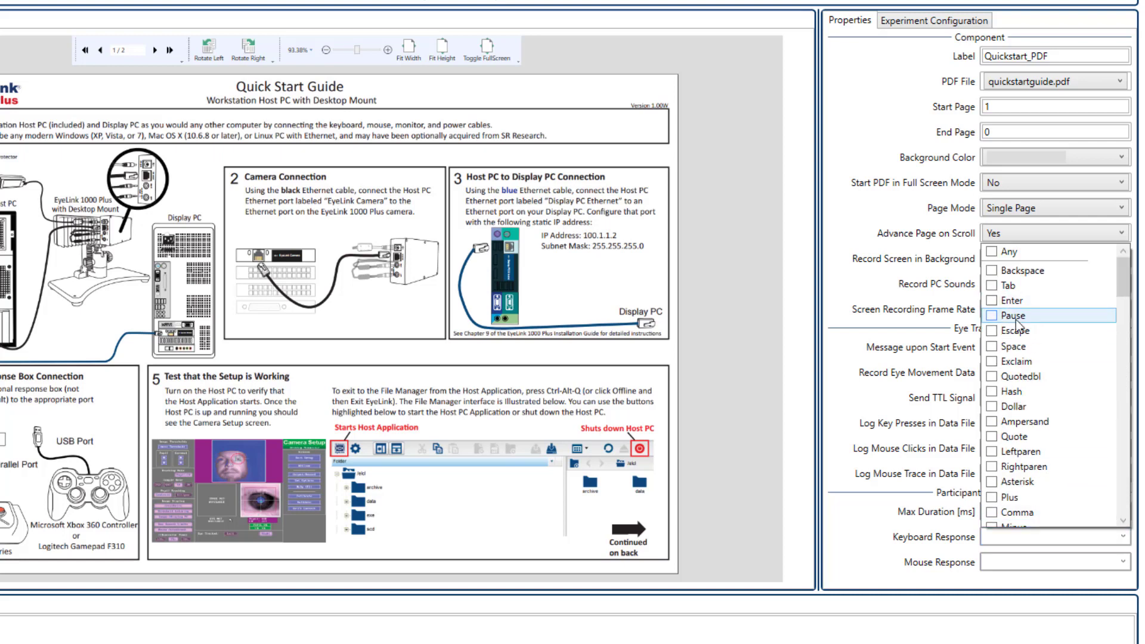
{"action": "left_click", "coordinate": [993, 346]}
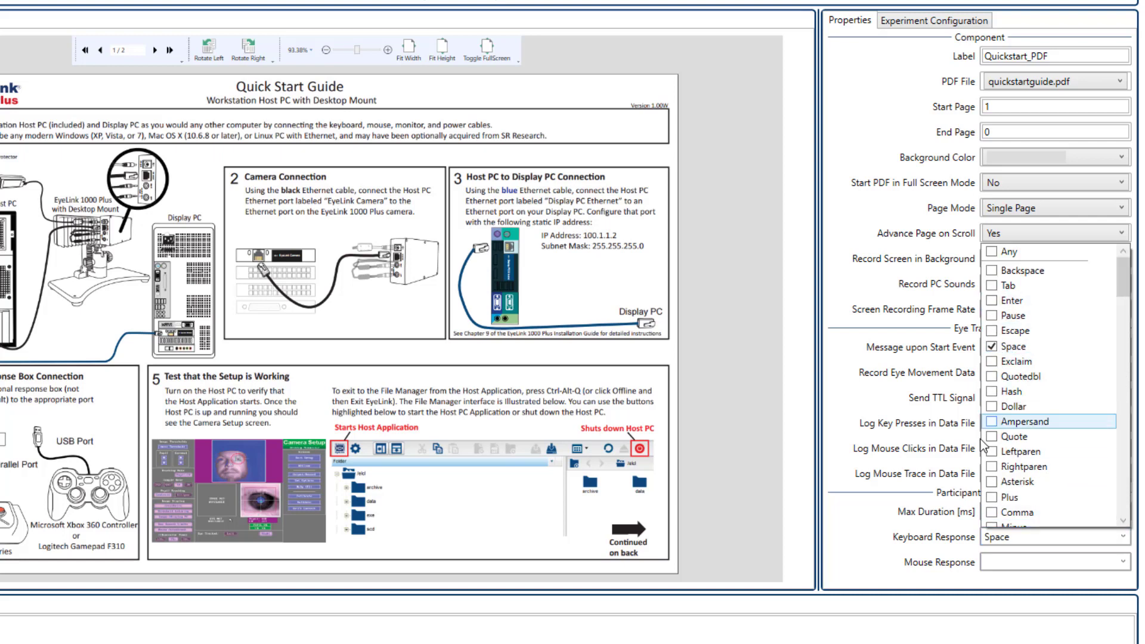
{"action": "left_click", "coordinate": [1005, 530]}
Step: Set the maximum duration of Quickstart_PDF to 180000 ms
{"action": "left_click", "coordinate": [997, 511]}
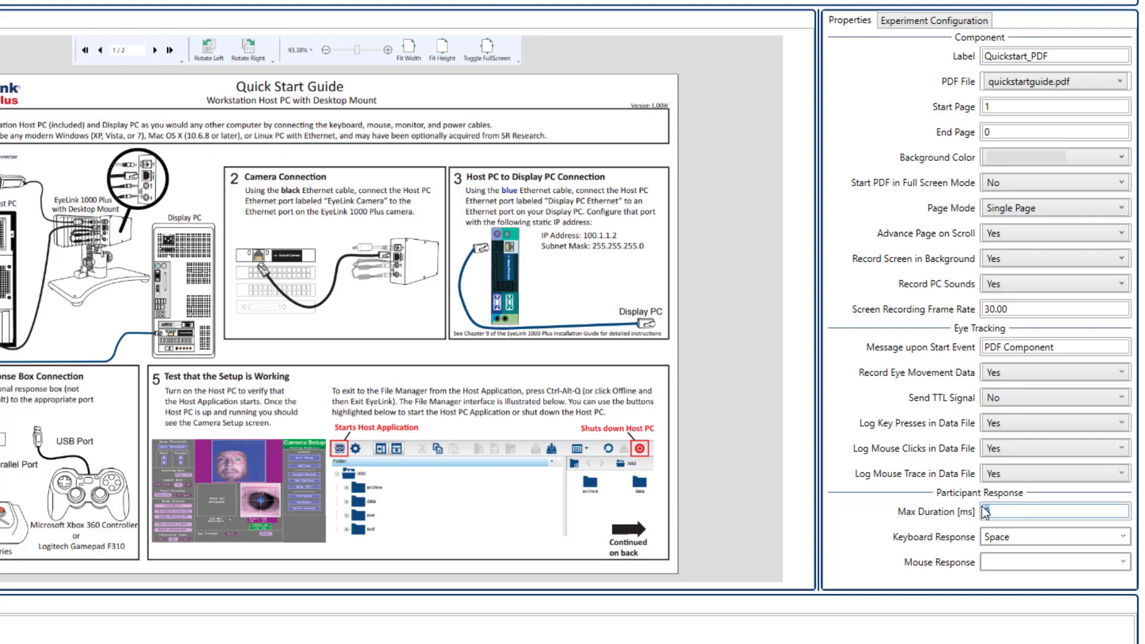
{"action": "type", "text": "180000"}
{"action": "left_click", "coordinate": [914, 637]}
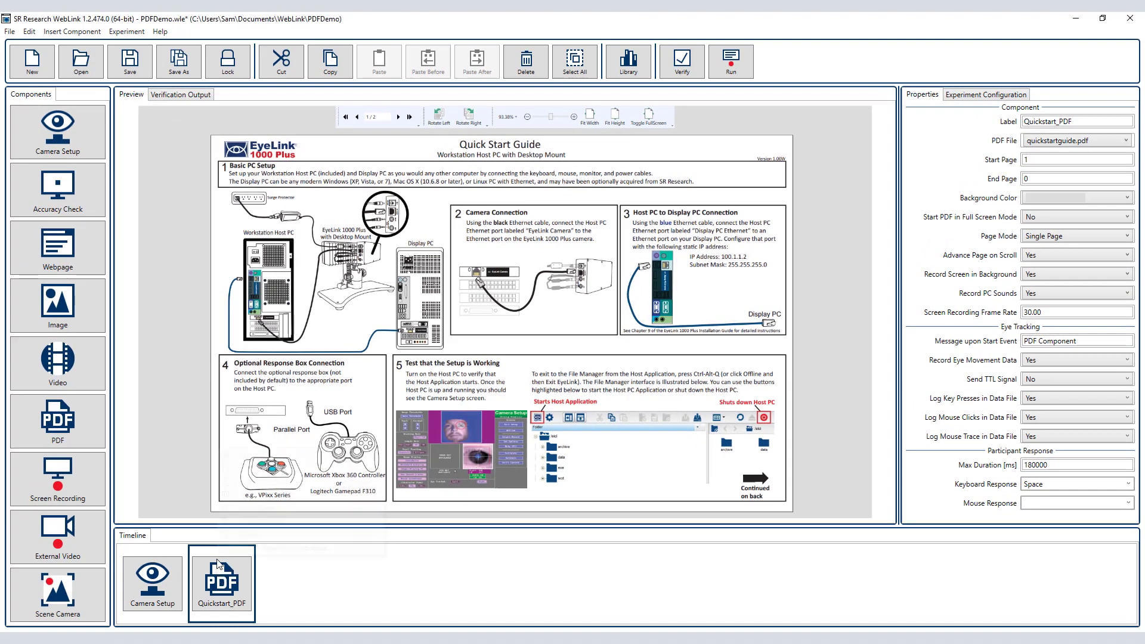
Step: Copy the Quickstart_PDF component, paste it at the end of the timeline, and select the copy
{"action": "right_click", "coordinate": [219, 564]}
{"action": "left_click", "coordinate": [255, 471]}
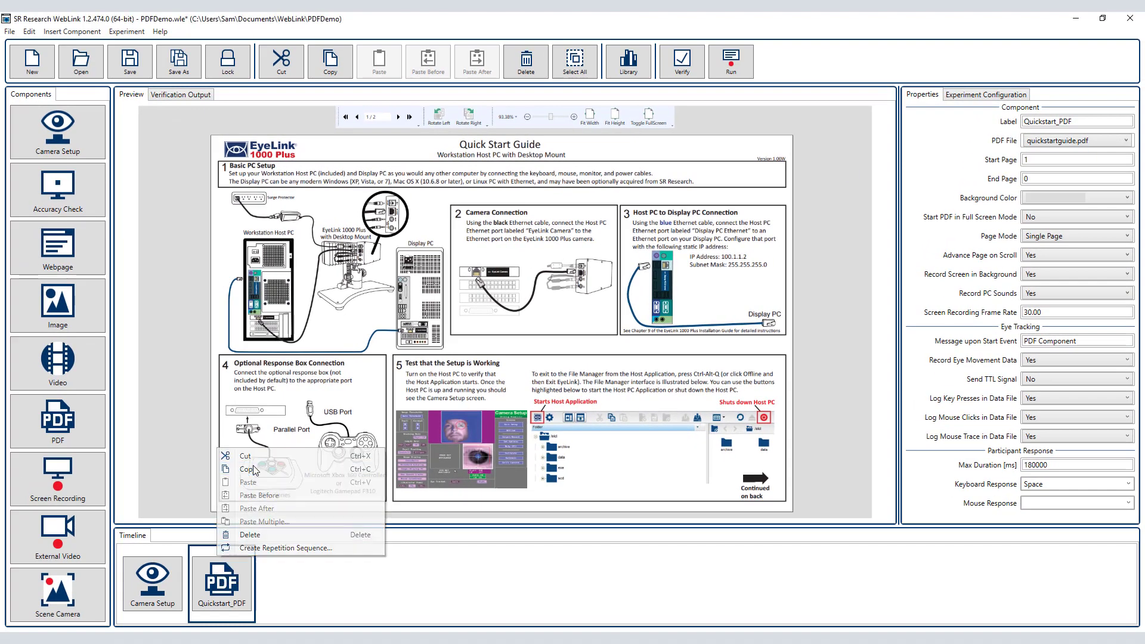
{"action": "right_click", "coordinate": [279, 568]}
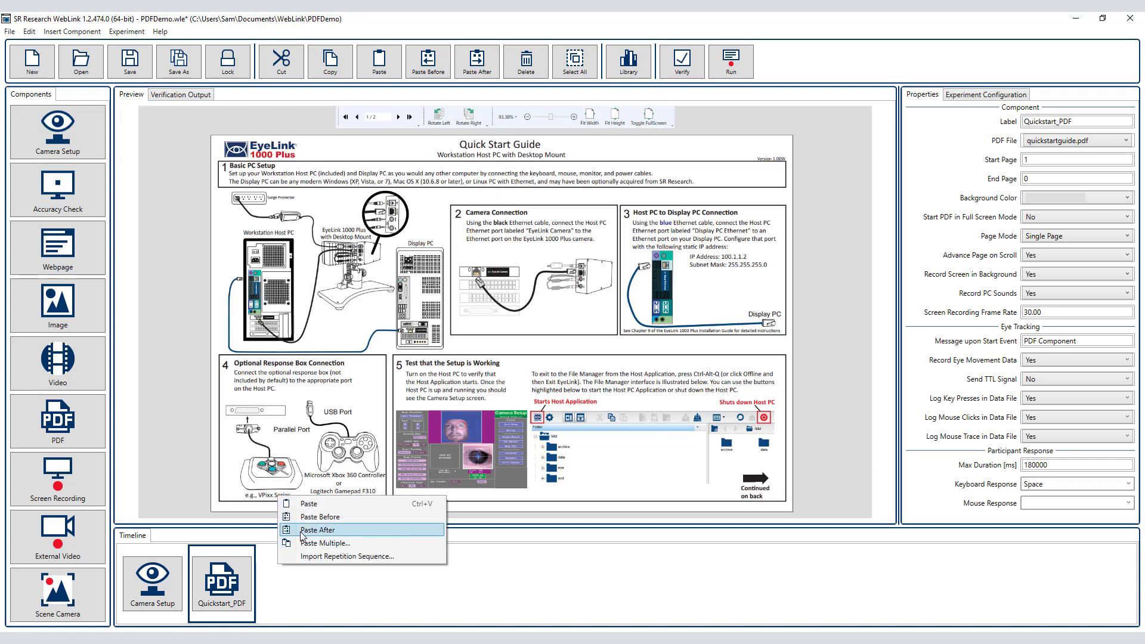
{"action": "left_click", "coordinate": [304, 503]}
{"action": "left_click", "coordinate": [301, 582]}
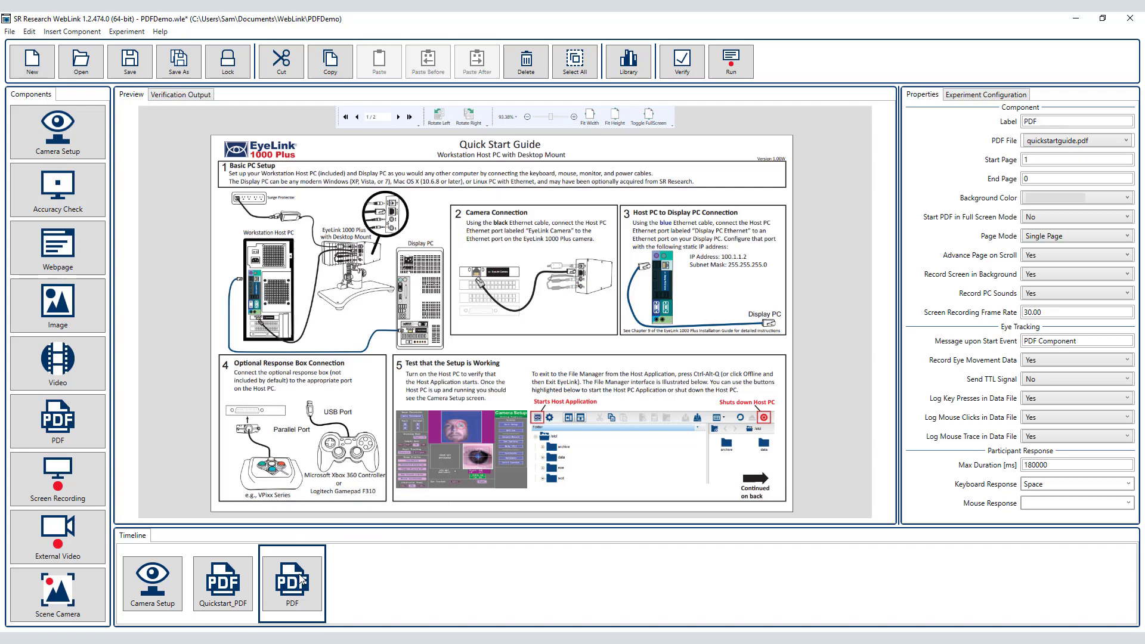
Step: Set the copied component's PDF file to eyelink1000plusguide.pdf and save the experiment
{"action": "left_click", "coordinate": [1034, 146]}
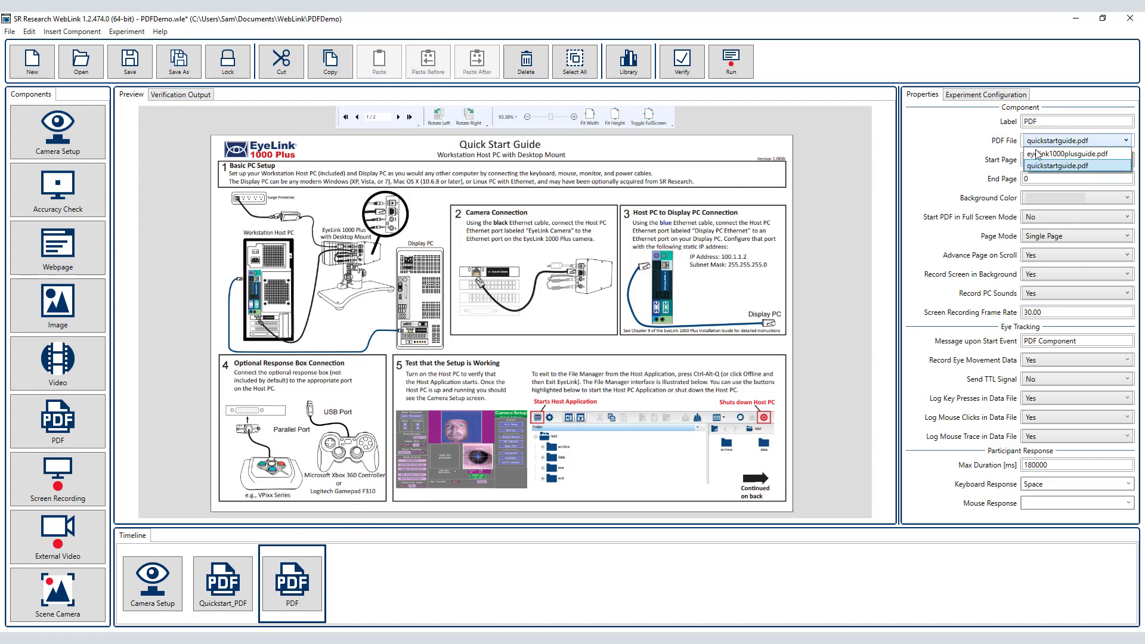
{"action": "left_click", "coordinate": [1051, 161]}
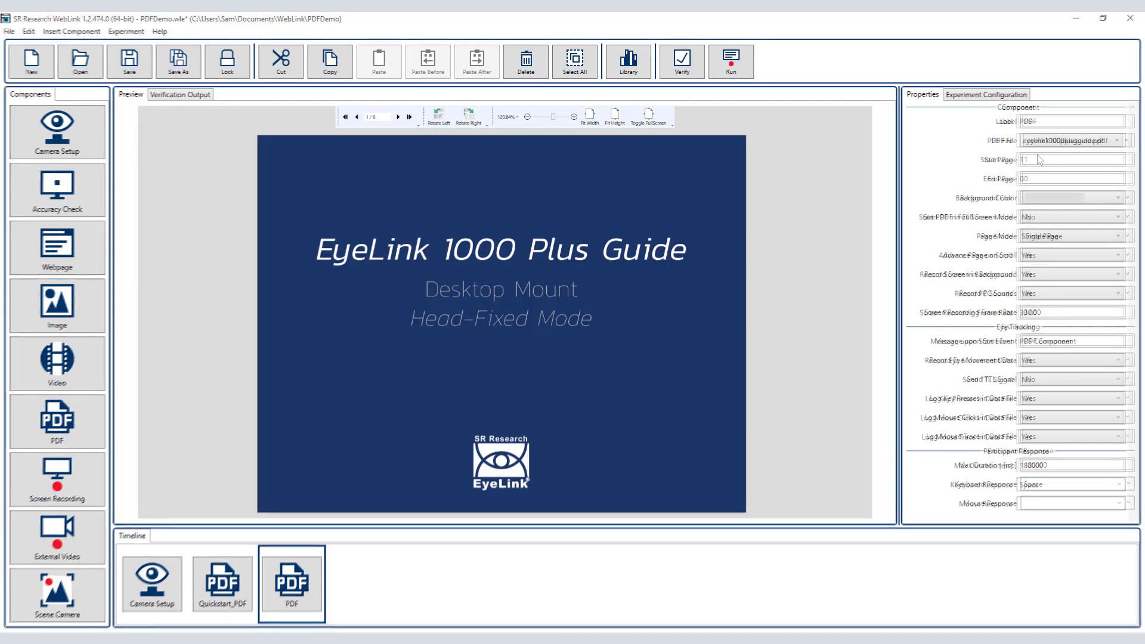
{"action": "left_click", "coordinate": [125, 73]}
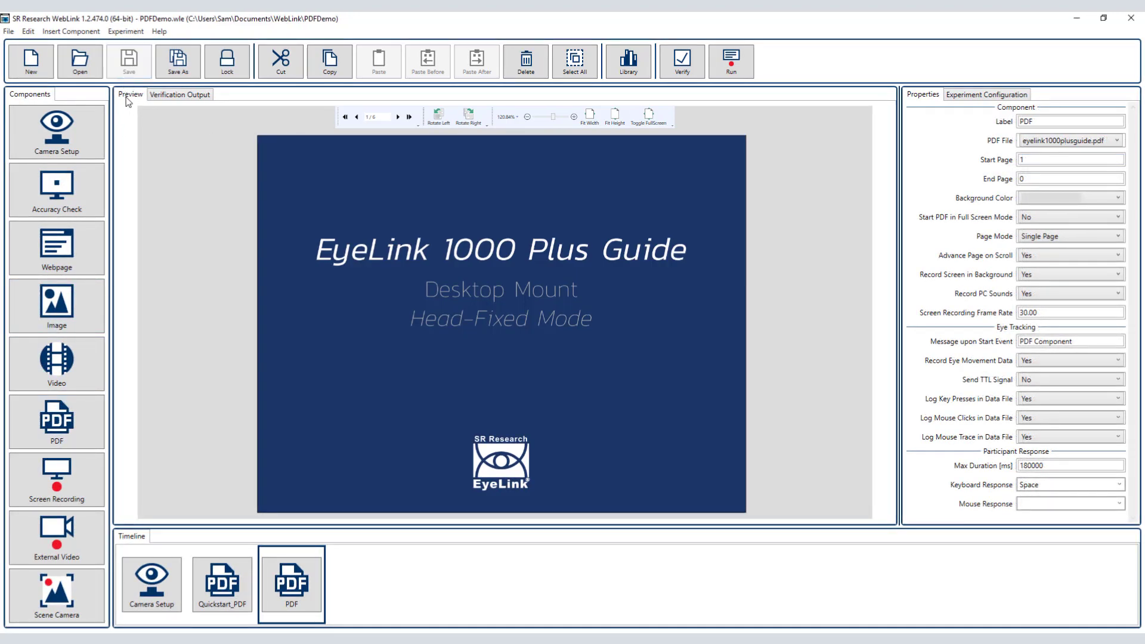
Step: Enable Dummy Mode in the experiment configuration and launch a dummy run
{"action": "left_click", "coordinate": [987, 96]}
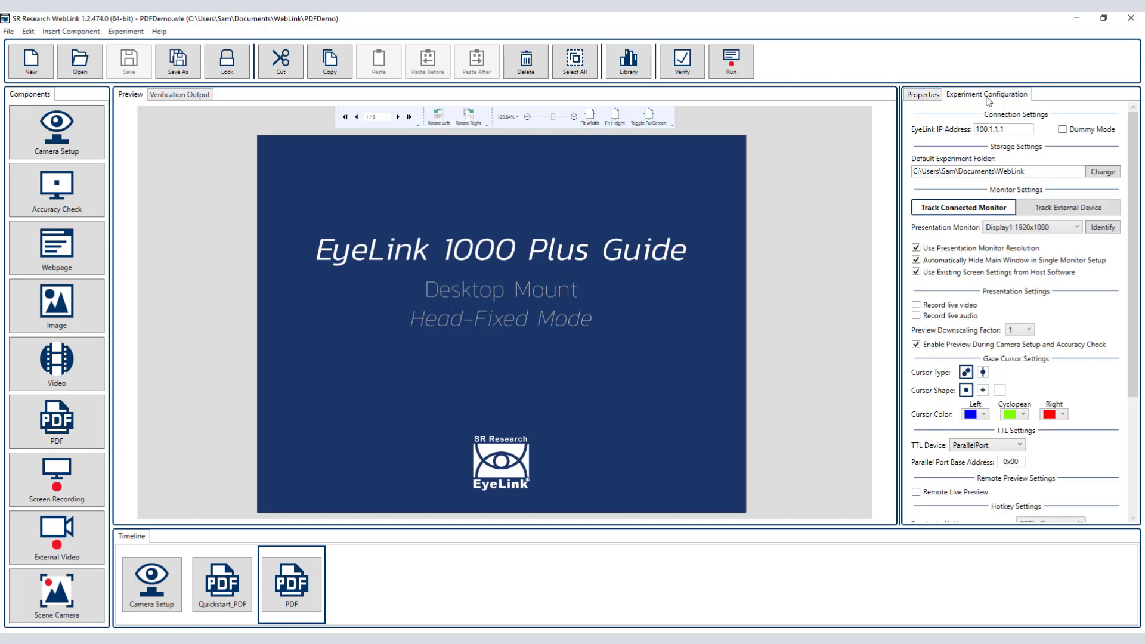
{"action": "left_click", "coordinate": [1063, 130]}
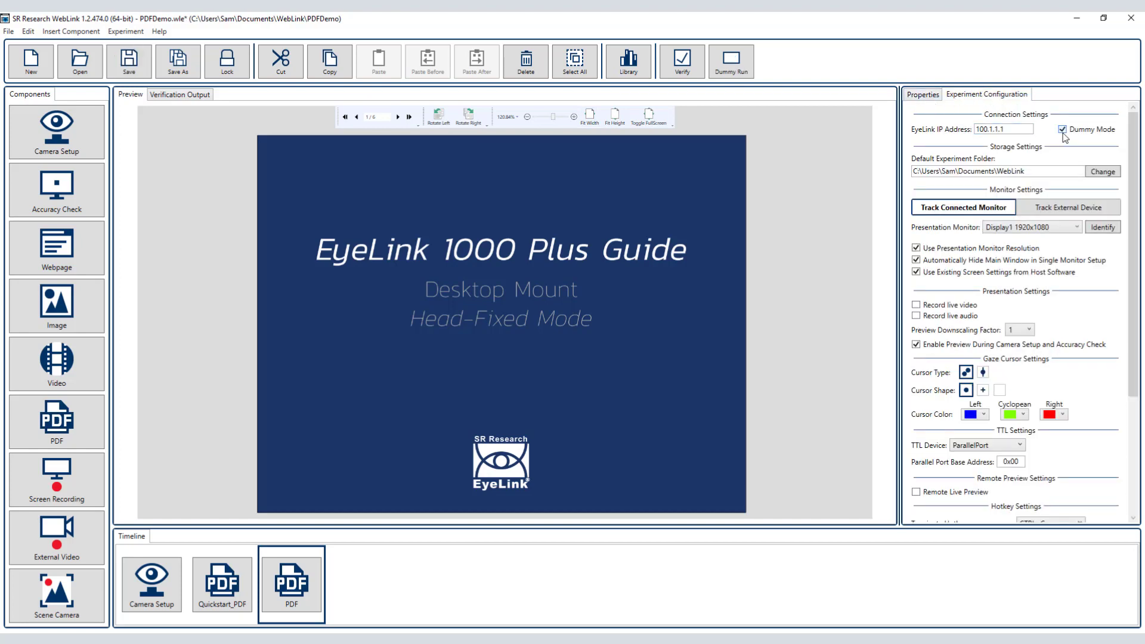
{"action": "left_click", "coordinate": [733, 64]}
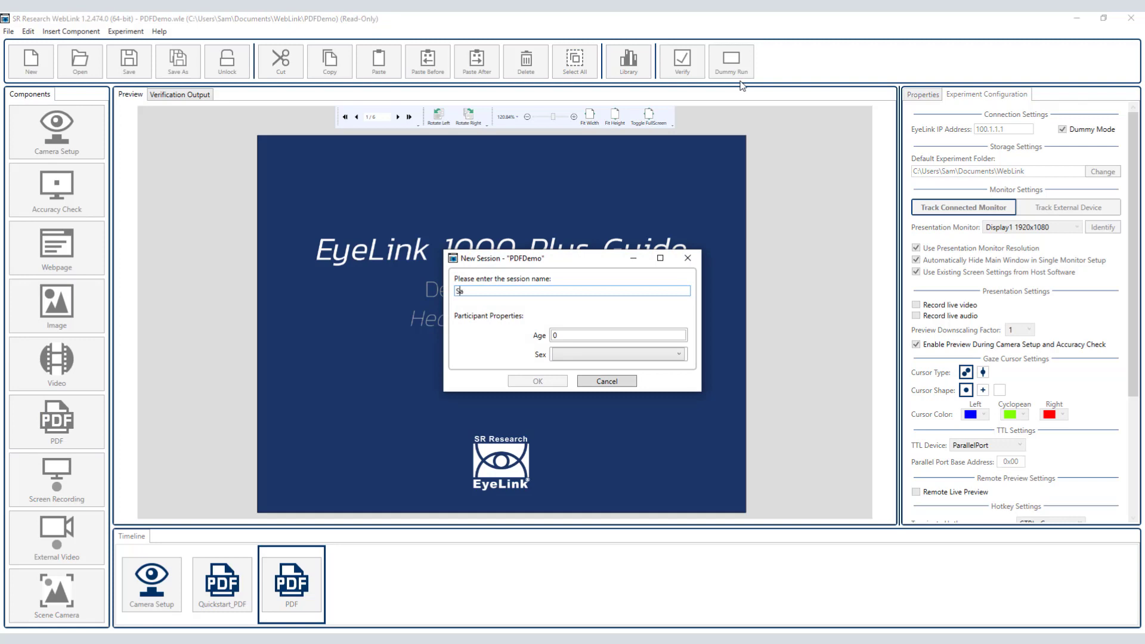
Step: Enter the session name, participant age 50 and sex Male for the new session, and start it
{"action": "key", "text": "Tab"}
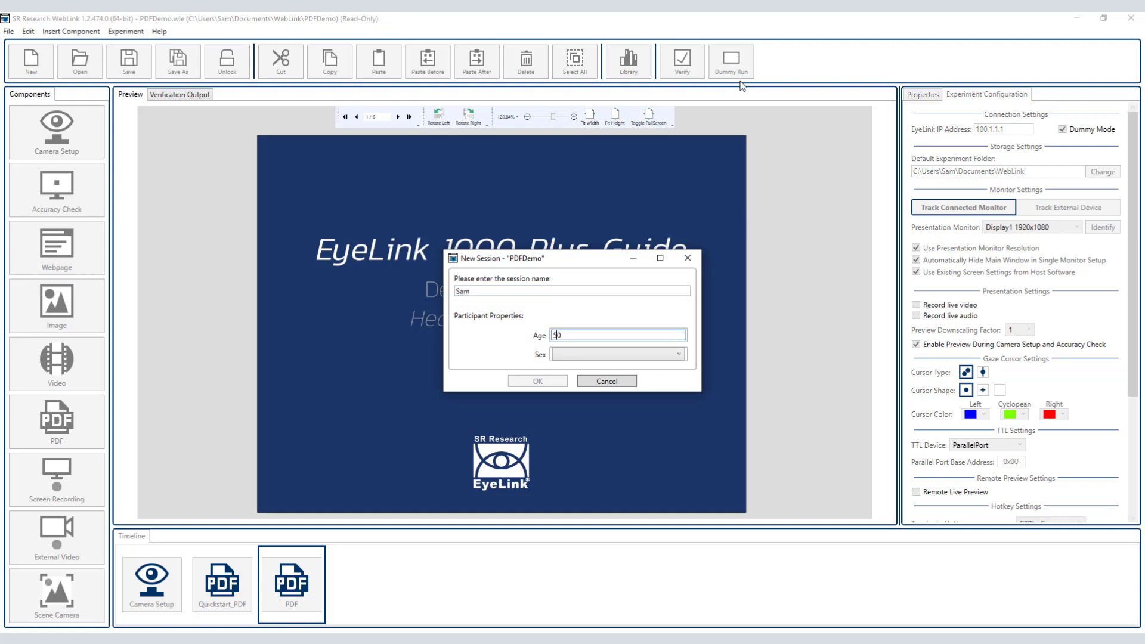
{"action": "type", "text": "50"}
{"action": "key", "text": "Tab"}
{"action": "key", "text": "Down"}
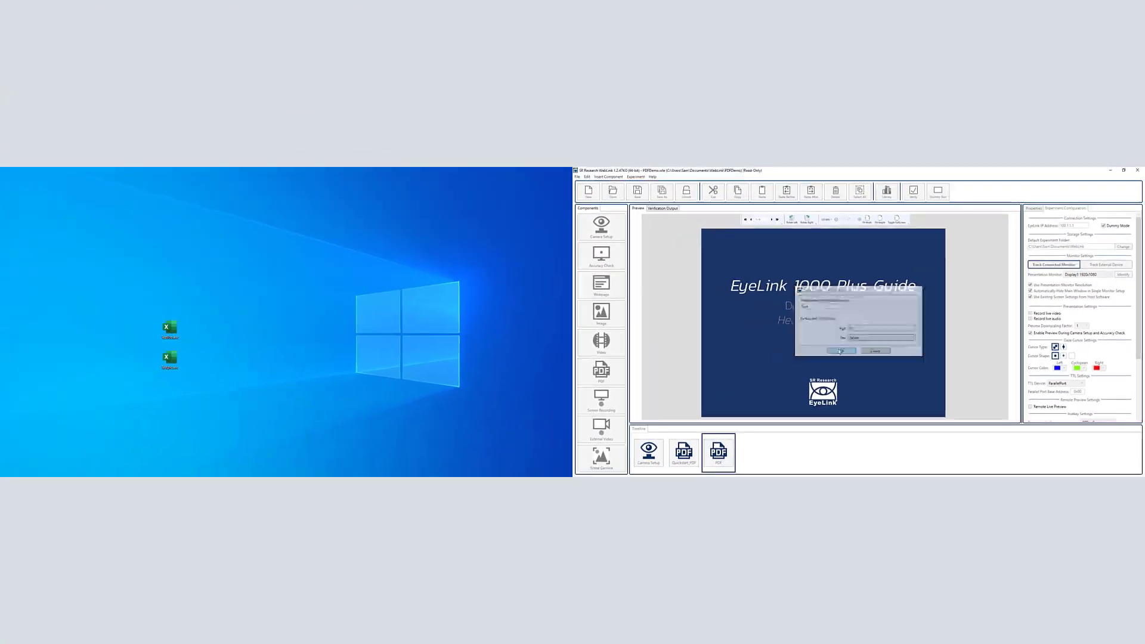
{"action": "left_click", "coordinate": [538, 381]}
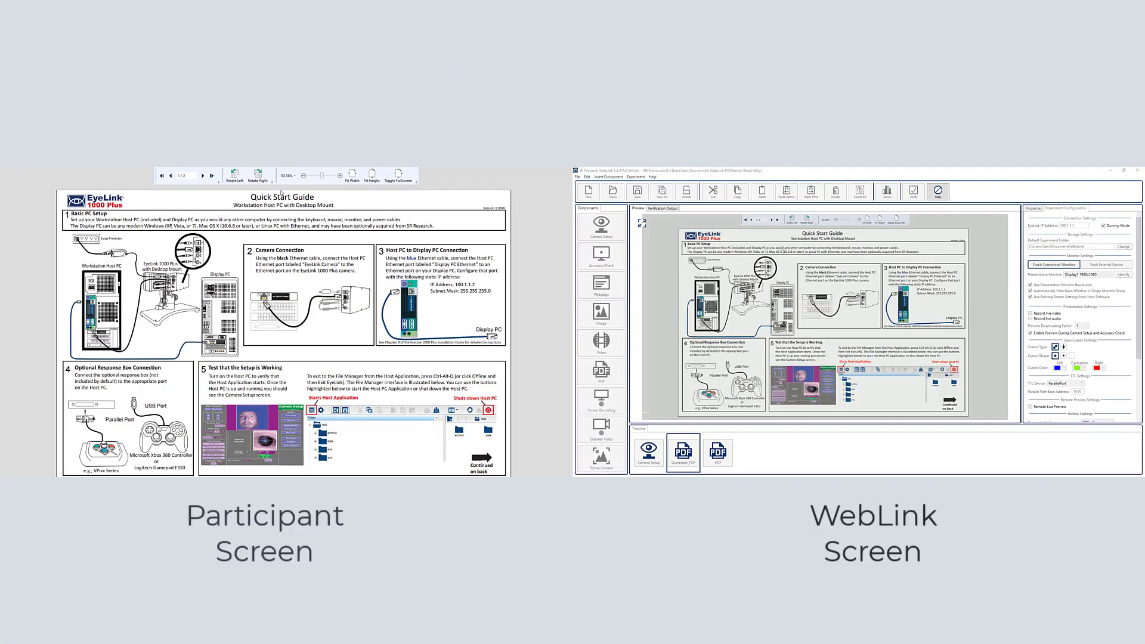
Step: Test page scrolling and zooming in the quick start guide, and advance to the second PDF and scroll through it
{"action": "scroll", "coordinate": [338, 230], "scroll_direction": "down", "scroll_amount": 1}
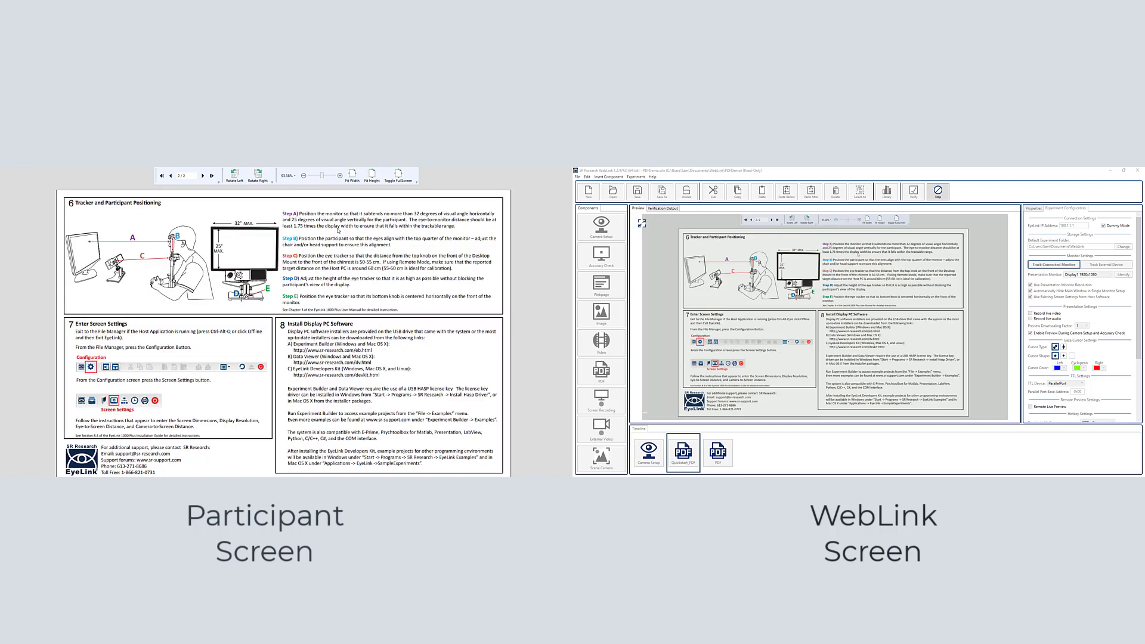
{"action": "scroll", "coordinate": [339, 231], "scroll_direction": "up", "scroll_amount": 1}
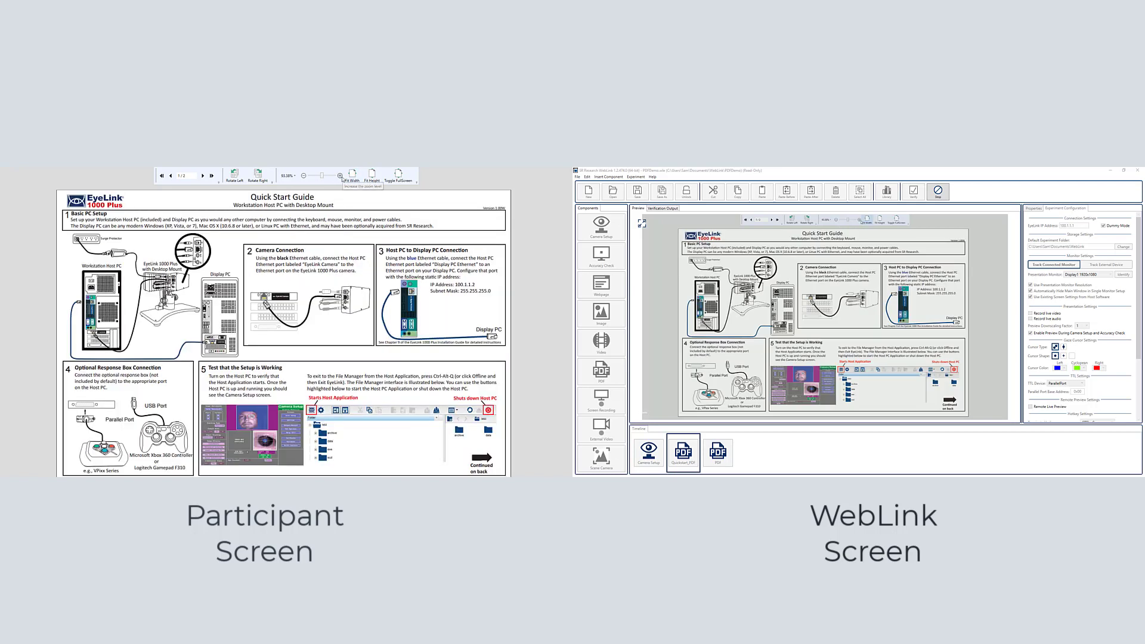
{"action": "left_click", "coordinate": [340, 176]}
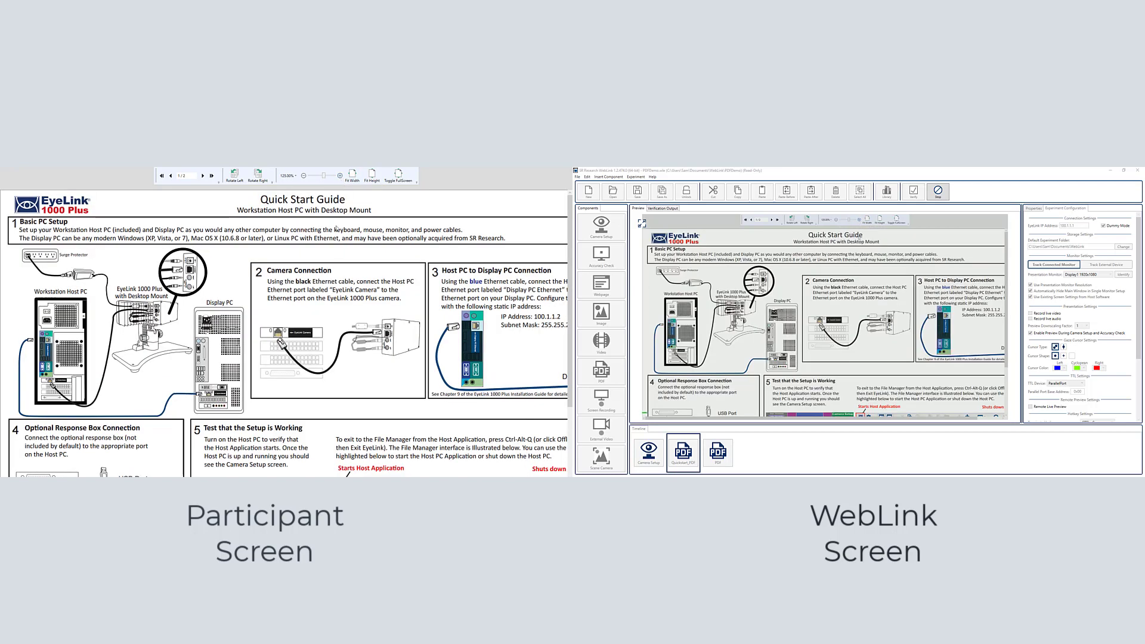
{"action": "key", "text": "ctrl+F5"}
{"action": "scroll", "coordinate": [335, 284], "scroll_direction": "down", "scroll_amount": 2}
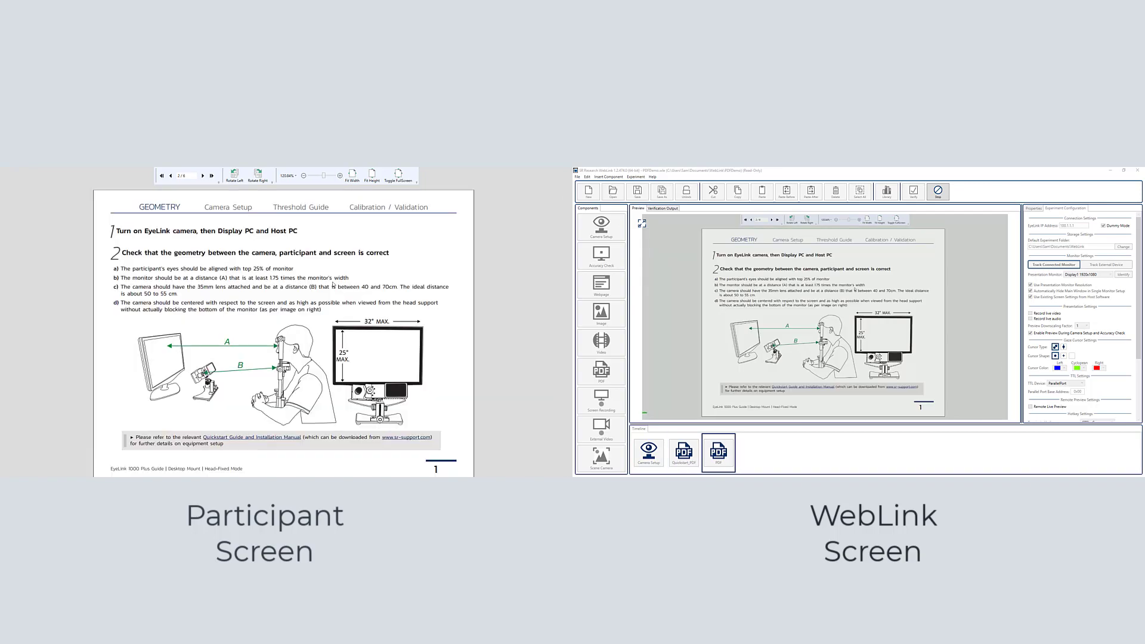
{"action": "scroll", "coordinate": [334, 285], "scroll_direction": "down", "scroll_amount": 1}
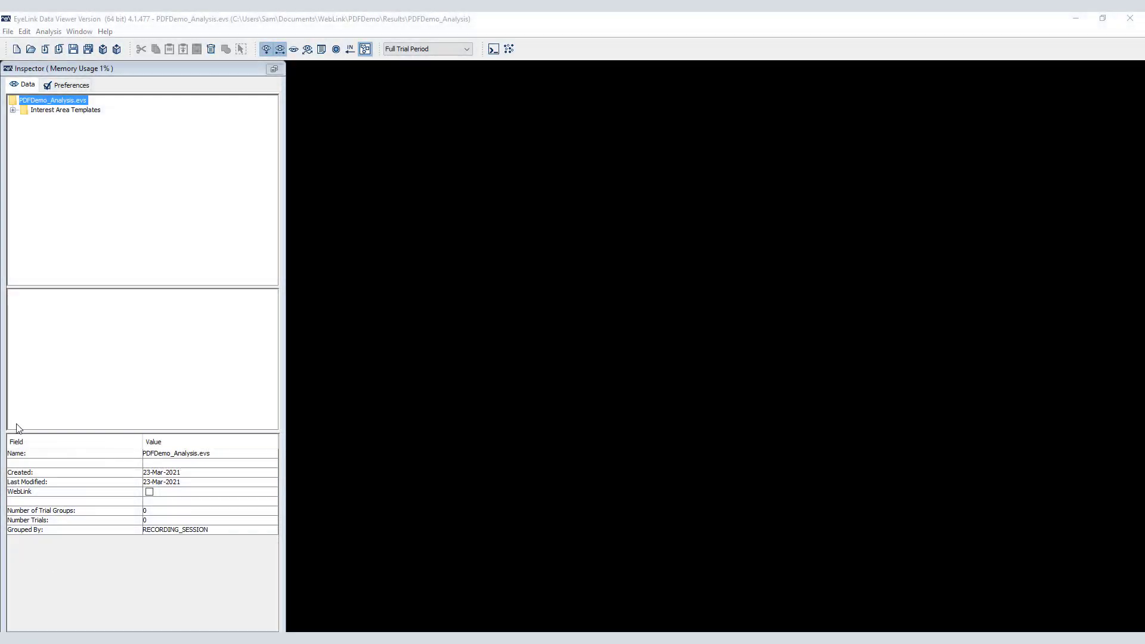
Step: Import both recordings, Demo01.edf and Demo02.edf, from the PDFDemo Results folder with sub-directories included
{"action": "left_click", "coordinate": [8, 31]}
{"action": "mouse_move", "coordinate": [28, 106]}
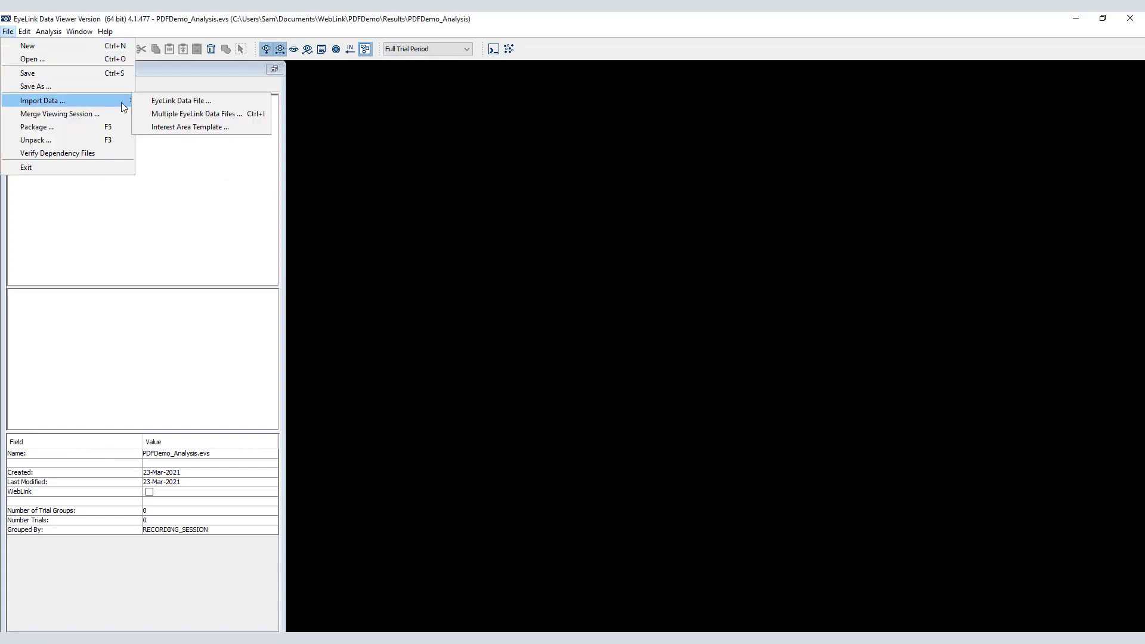
{"action": "left_click", "coordinate": [164, 113]}
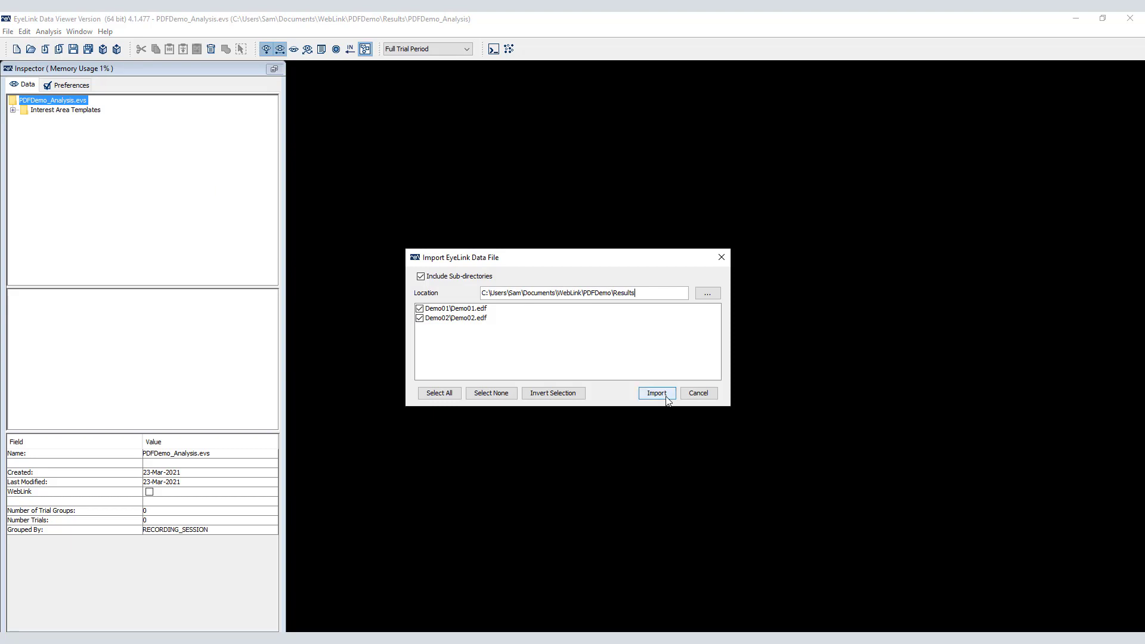
{"action": "left_click", "coordinate": [657, 393]}
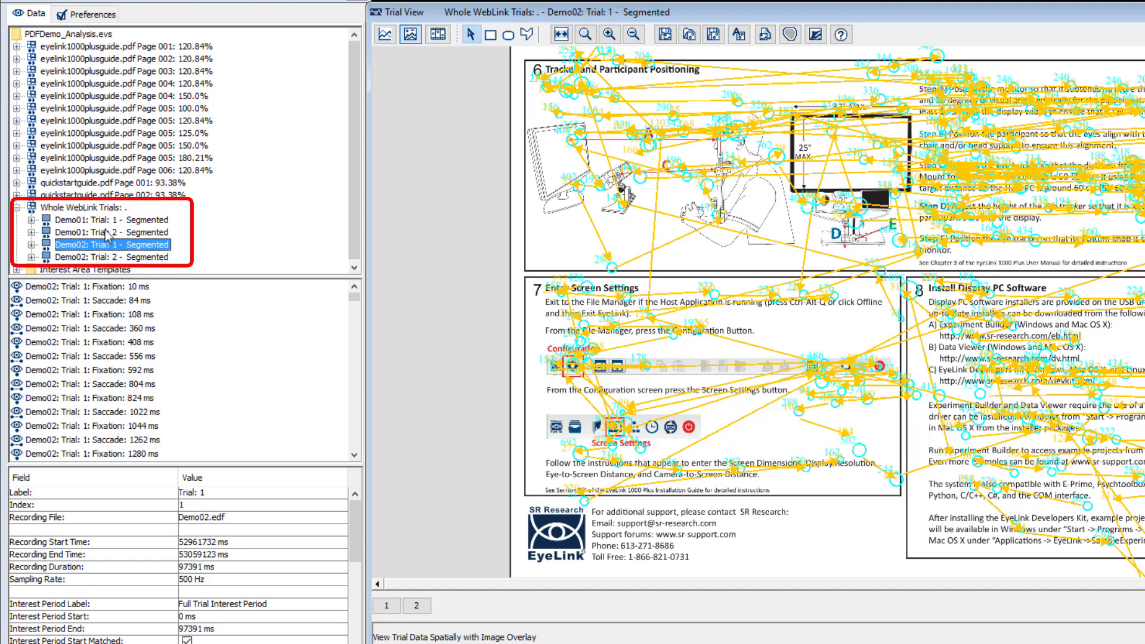
Step: View Demo01's whole WebLink Trial 2, jump to its third page segment, and return to the parent trial
{"action": "left_click", "coordinate": [107, 233]}
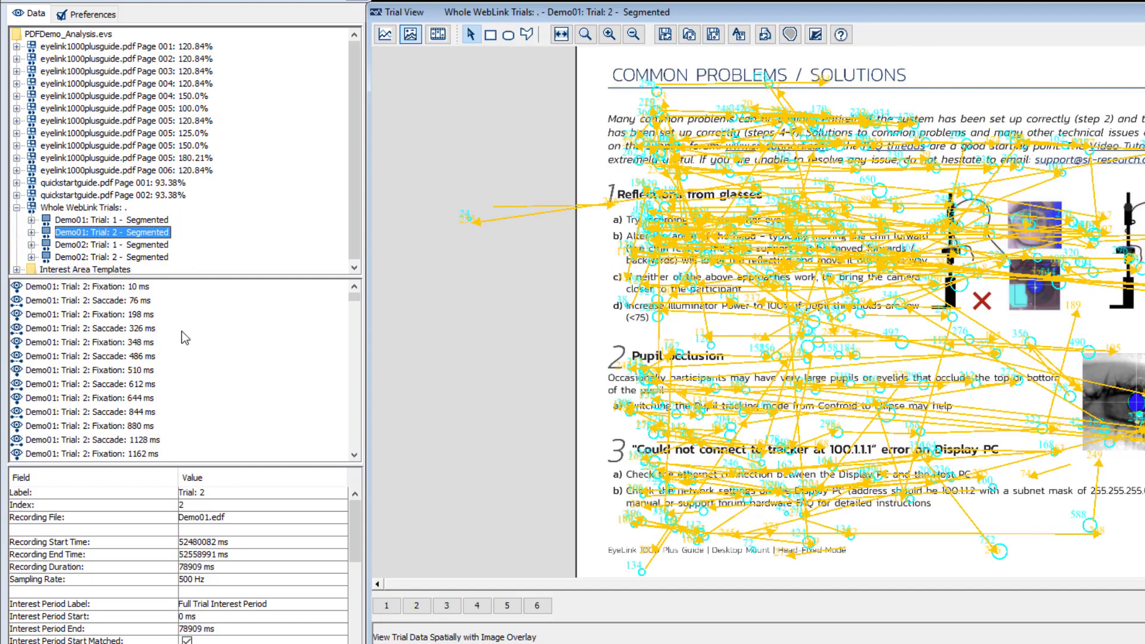
{"action": "left_click", "coordinate": [447, 606]}
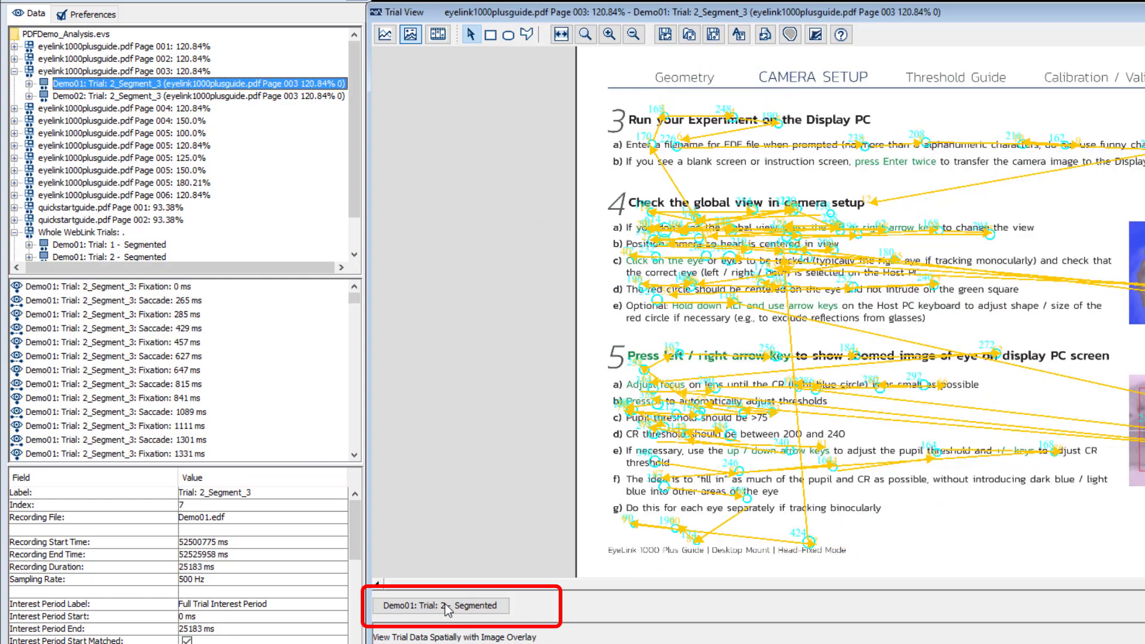
{"action": "left_click", "coordinate": [447, 606]}
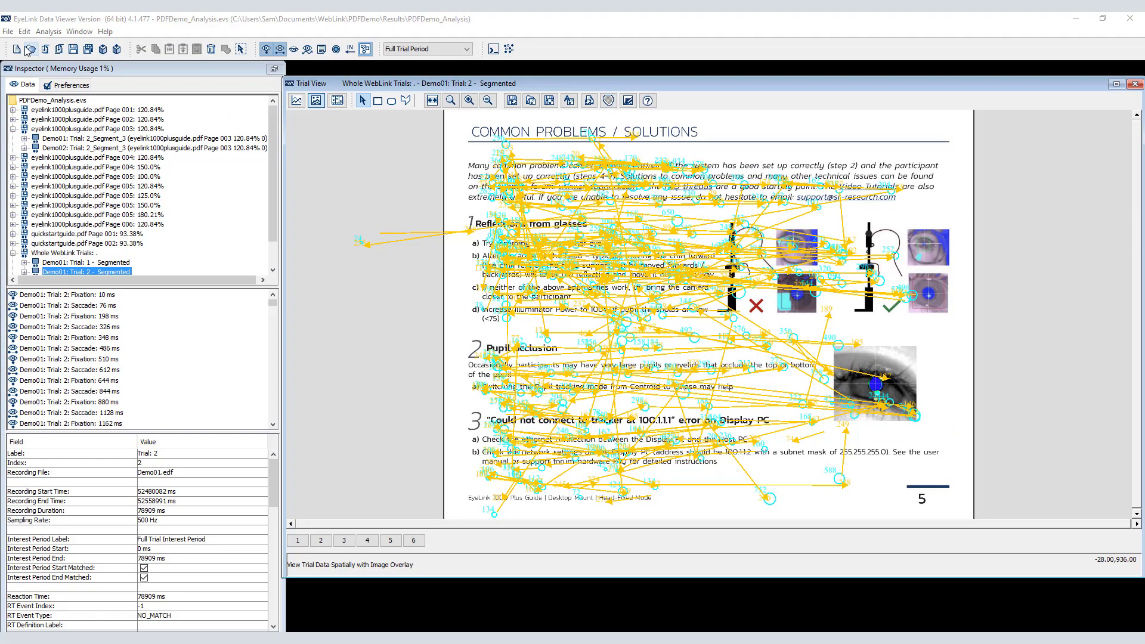
Step: Review the trial grouping variables and leave the grouping settings without regrouping
{"action": "left_click", "coordinate": [24, 33]}
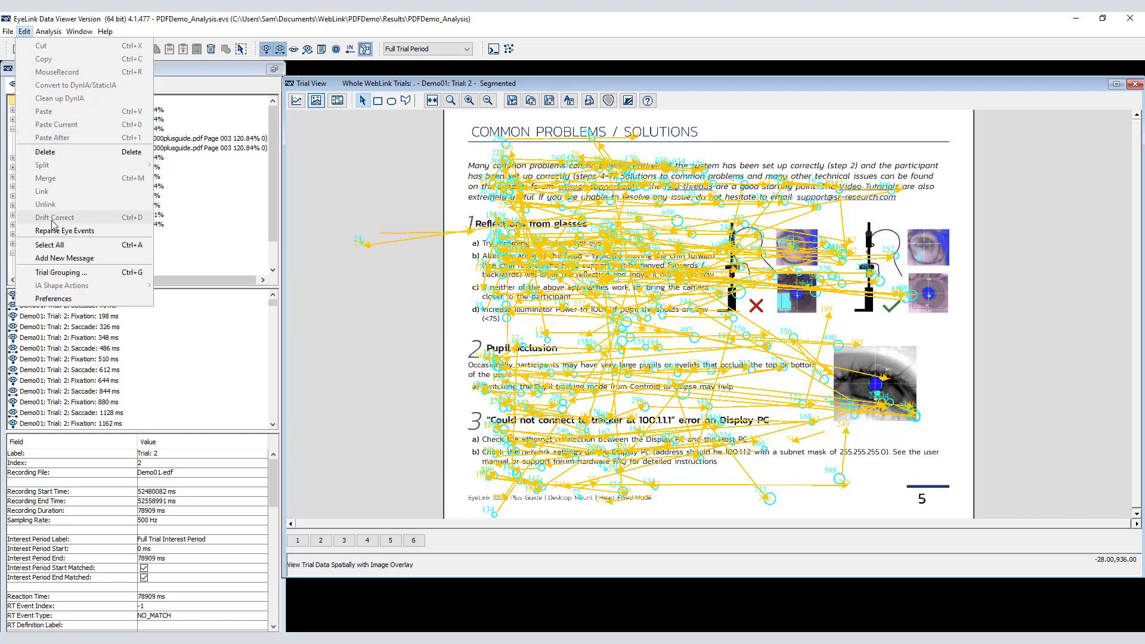
{"action": "left_click", "coordinate": [60, 273]}
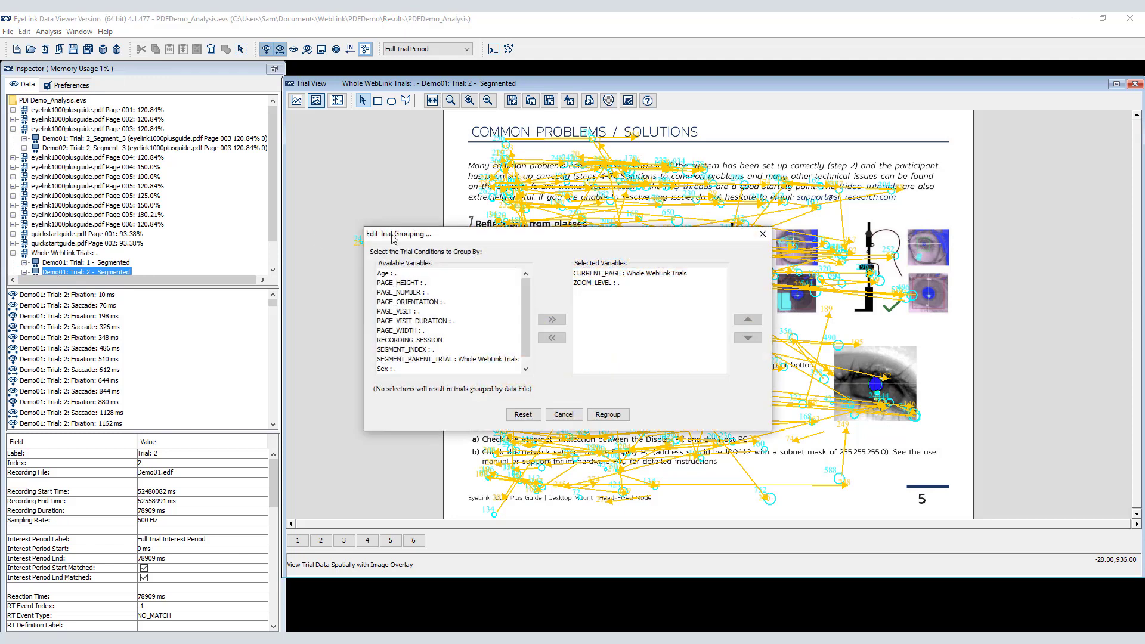
{"action": "left_click", "coordinate": [554, 418]}
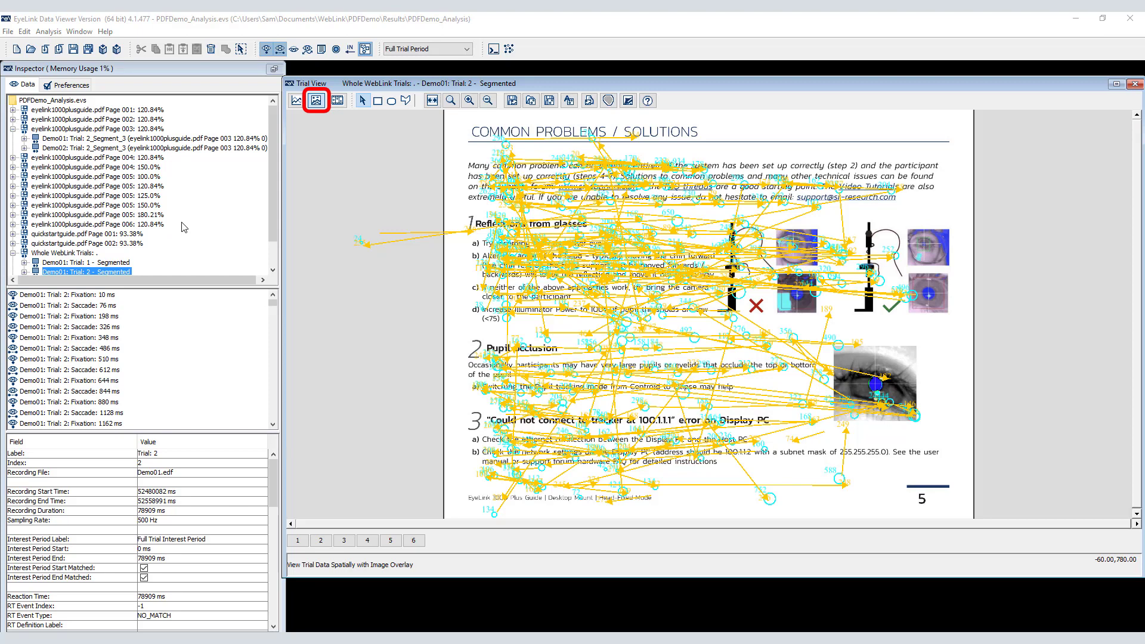
Step: Compare the gaze overlays for eyelink1000plusguide.pdf page 005 at 100%, 120.84%, 150% and 180.21% zoom
{"action": "left_click", "coordinate": [121, 178]}
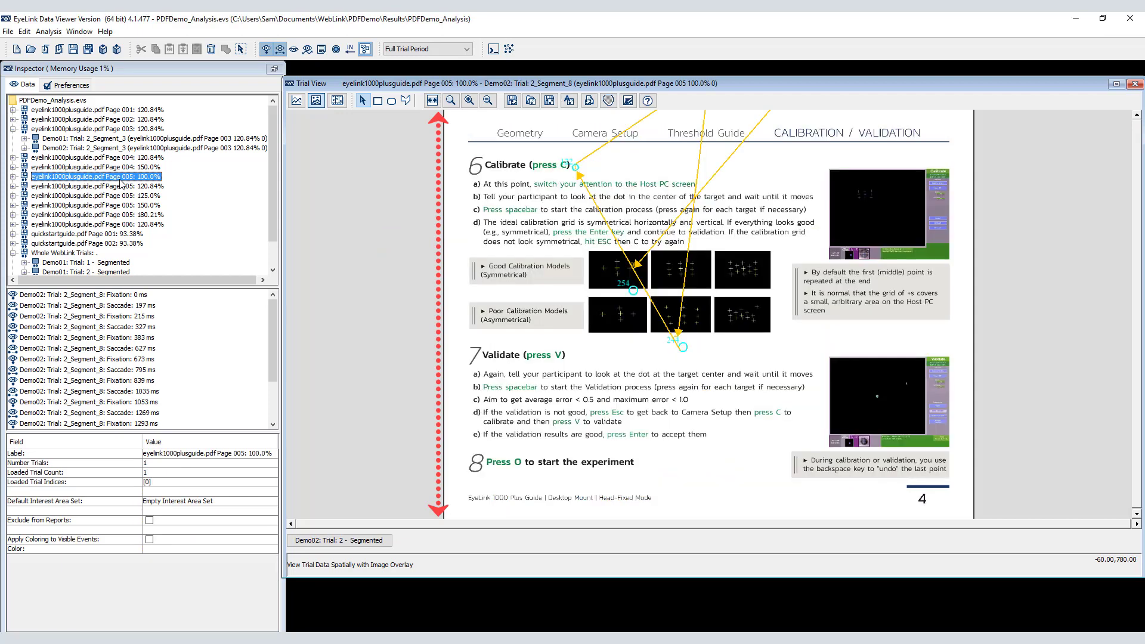
{"action": "left_click", "coordinate": [122, 186]}
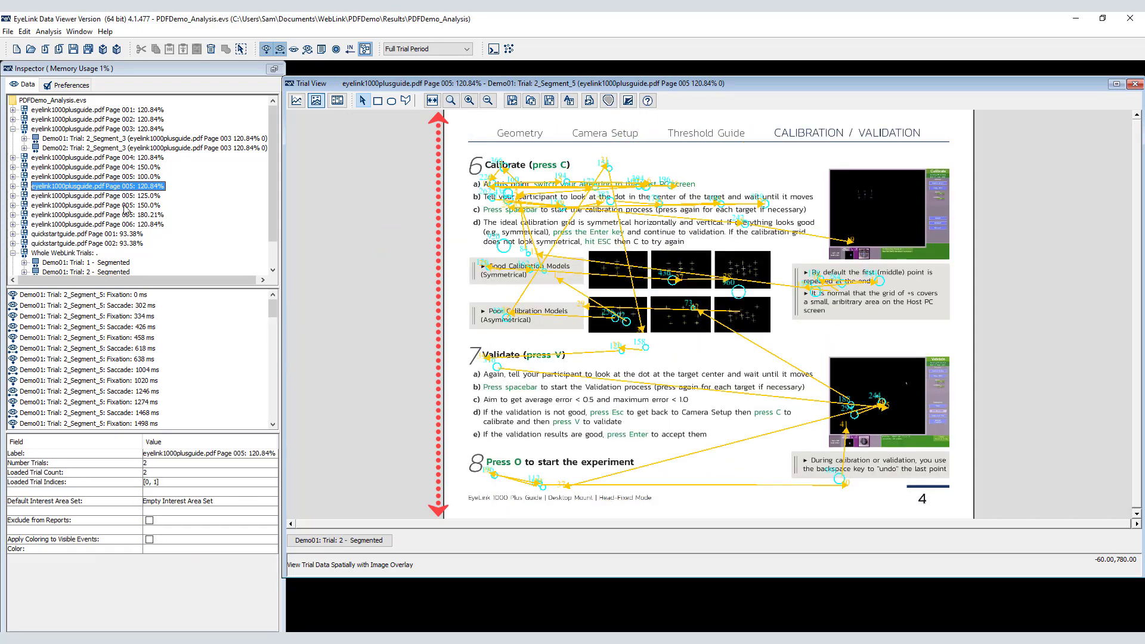
{"action": "left_click", "coordinate": [125, 205]}
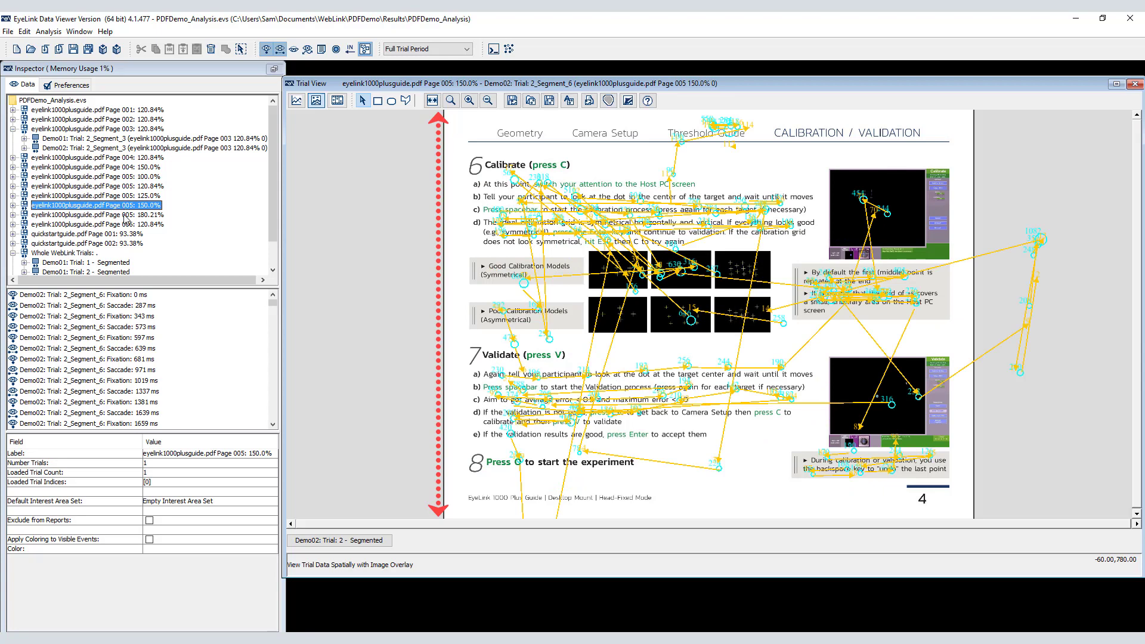
{"action": "left_click", "coordinate": [125, 216]}
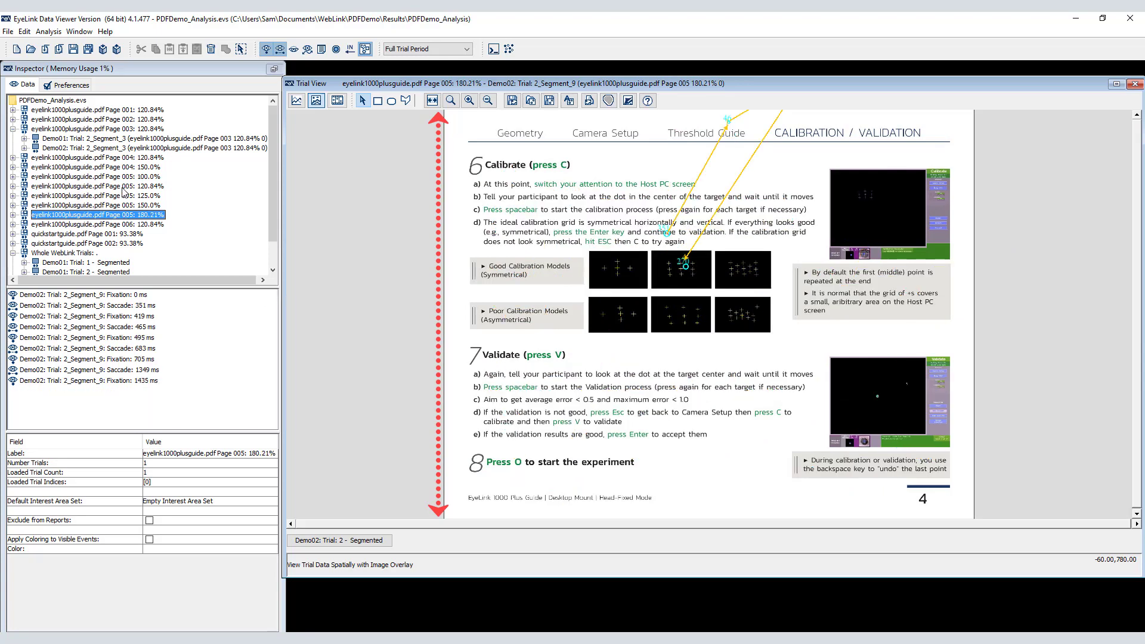
{"action": "left_click", "coordinate": [124, 186]}
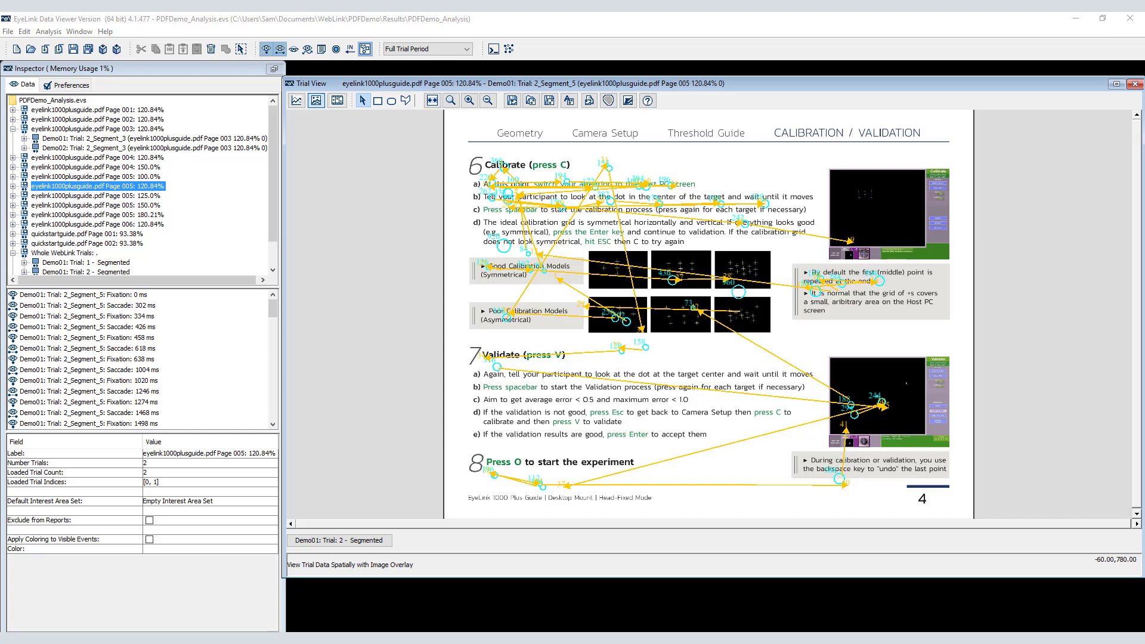
Step: Examine the page 005 overlay at 120.84% by zooming in and out, fitting it to width and scrolling through it
{"action": "left_click", "coordinate": [470, 100]}
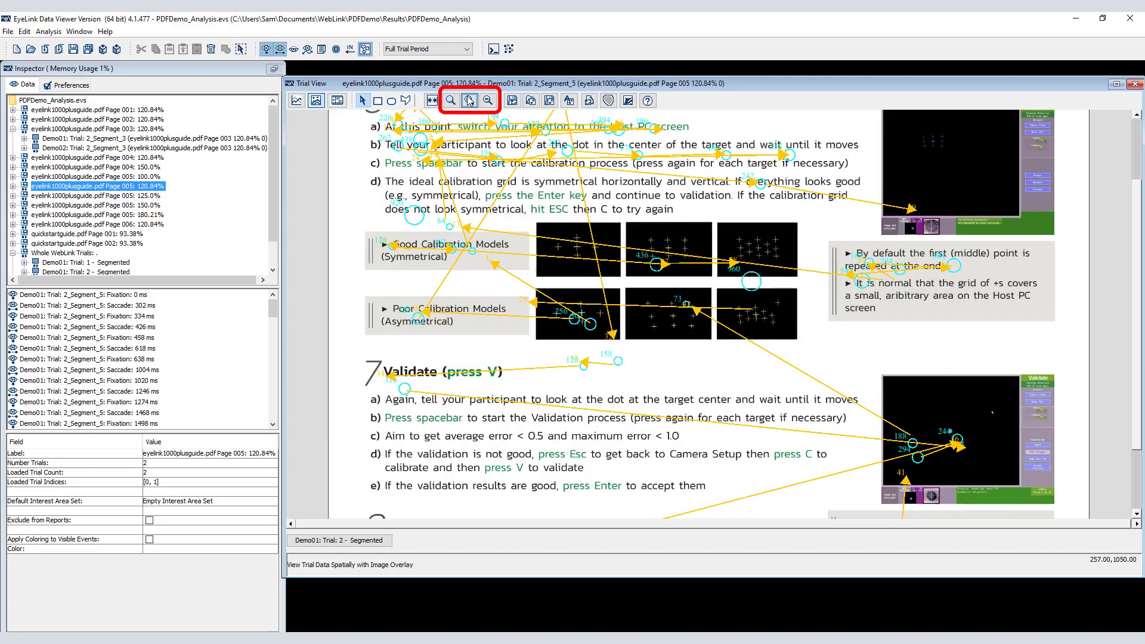
{"action": "left_click", "coordinate": [488, 100]}
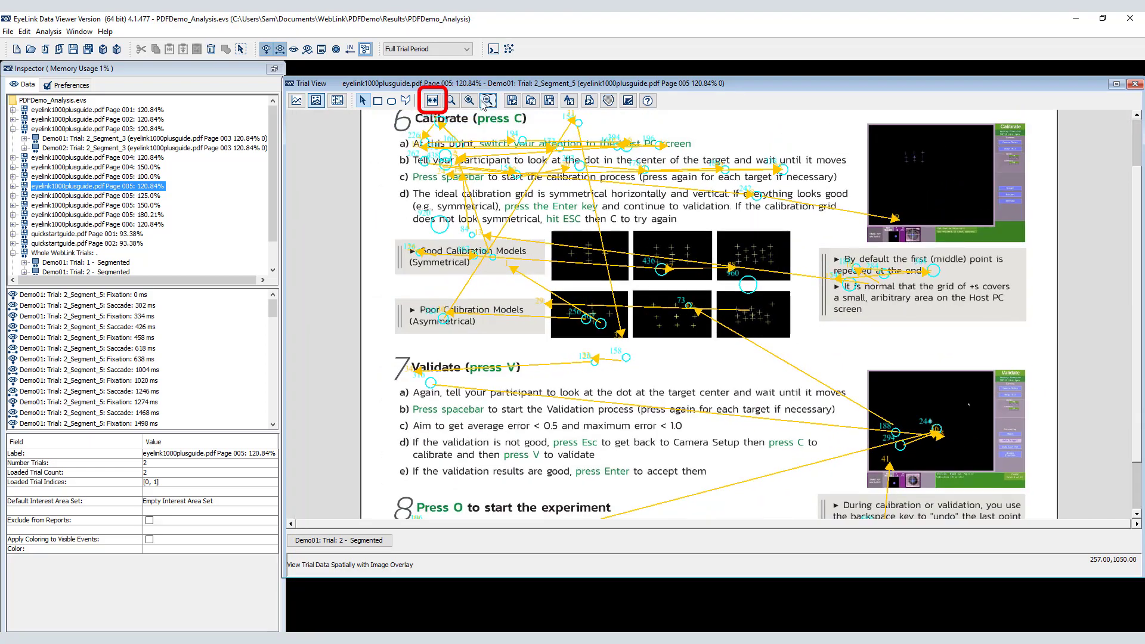
{"action": "left_click", "coordinate": [432, 100]}
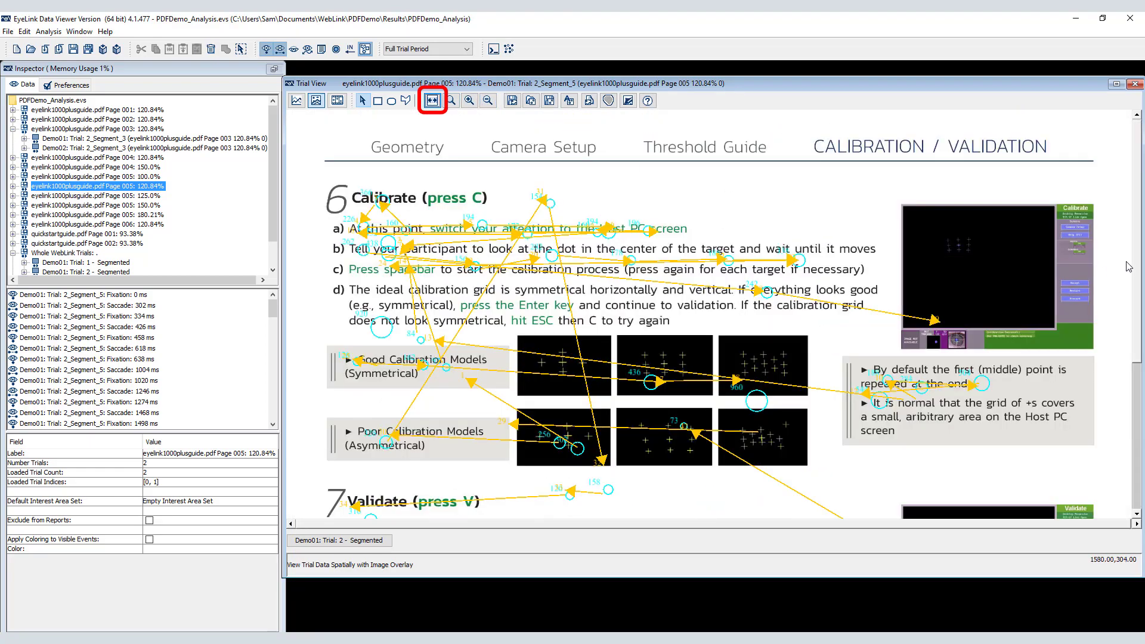
{"action": "scroll", "coordinate": [1127, 262], "scroll_direction": "down", "scroll_amount": 5}
{"action": "scroll", "coordinate": [1124, 258], "scroll_direction": "up", "scroll_amount": 5}
Step: Play back the gaze animation over the page image for eyelink1000plusguide.pdf page 005 at 150%, and stop it
{"action": "left_click", "coordinate": [102, 206]}
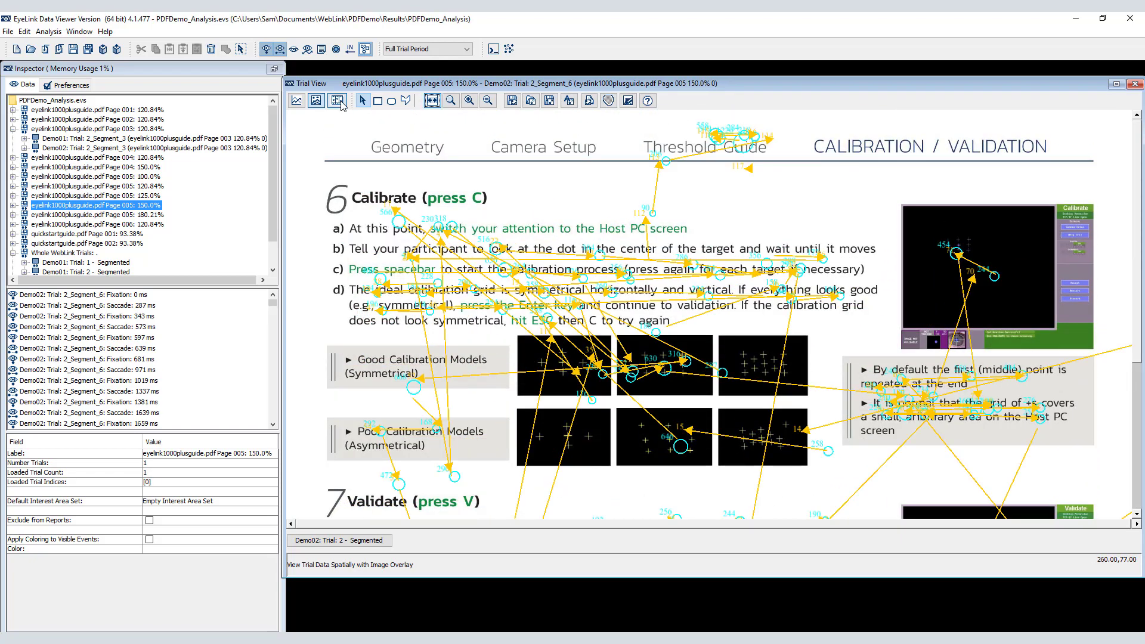
{"action": "left_click", "coordinate": [340, 104]}
{"action": "left_click", "coordinate": [300, 518]}
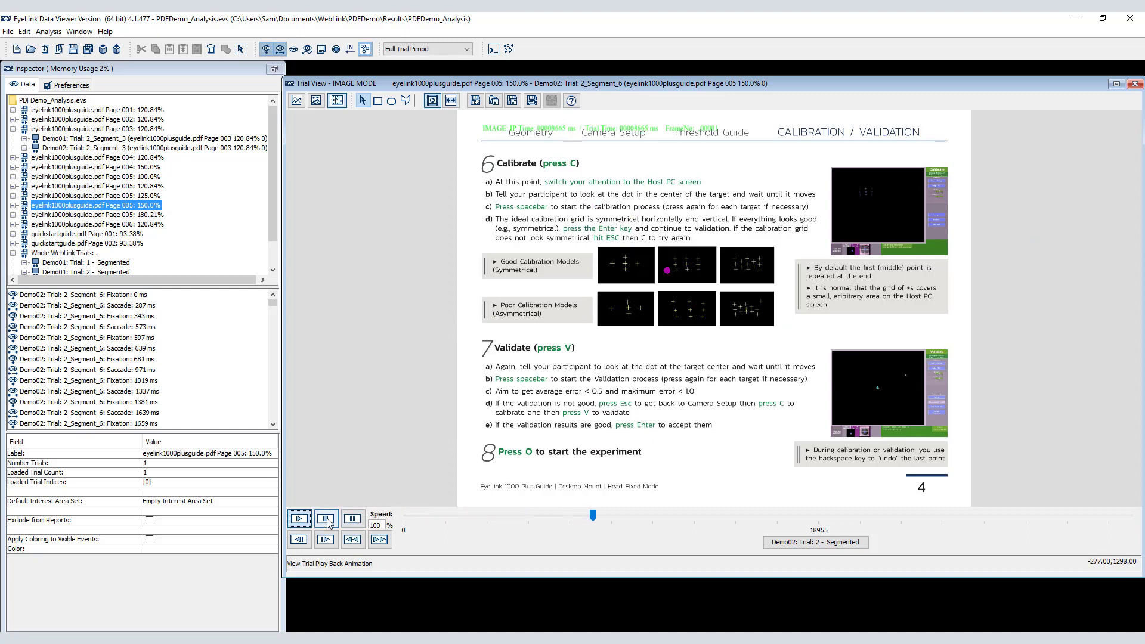
{"action": "left_click", "coordinate": [327, 519]}
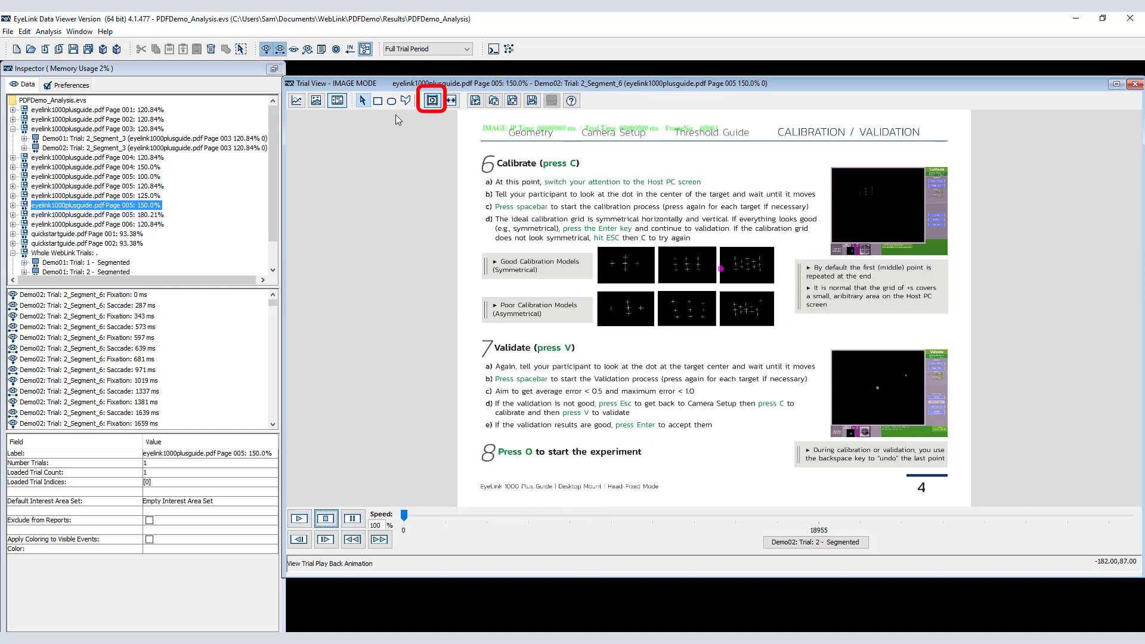
Step: Play the page 005 gaze animation over the screen recording in video mode, pause it, and restore image mode
{"action": "left_click", "coordinate": [432, 101]}
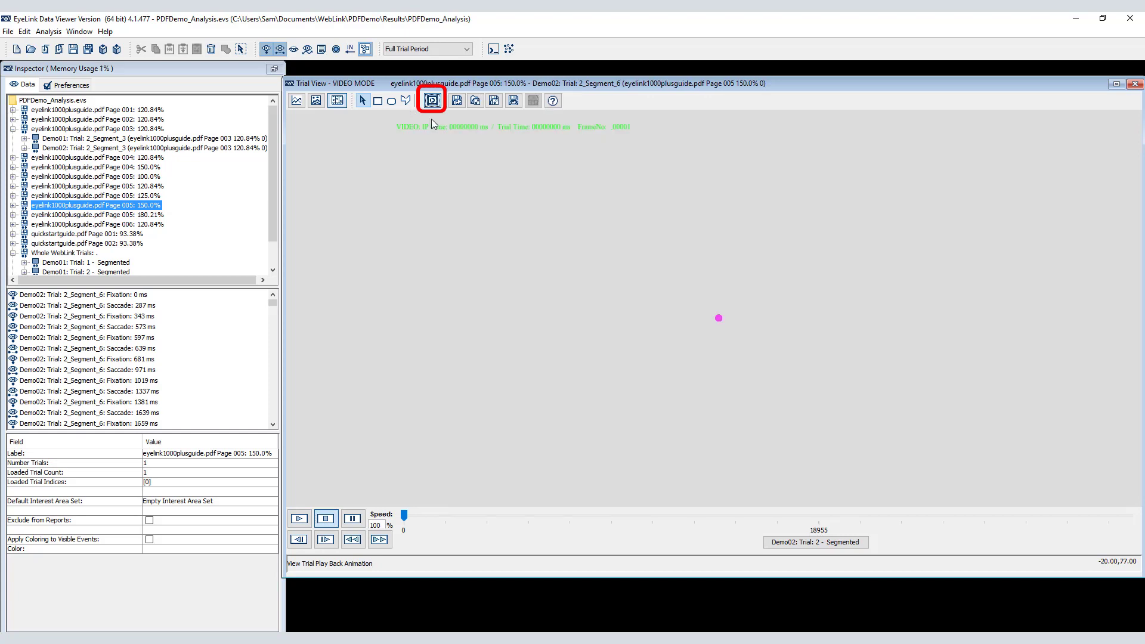
{"action": "left_click", "coordinate": [300, 520]}
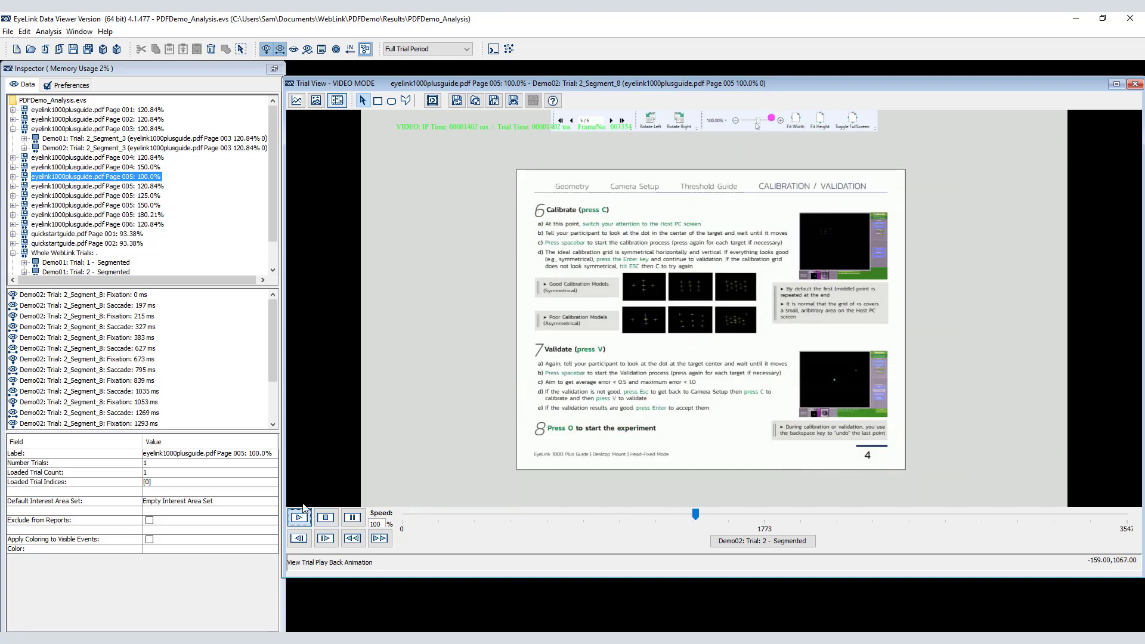
{"action": "left_click", "coordinate": [352, 517]}
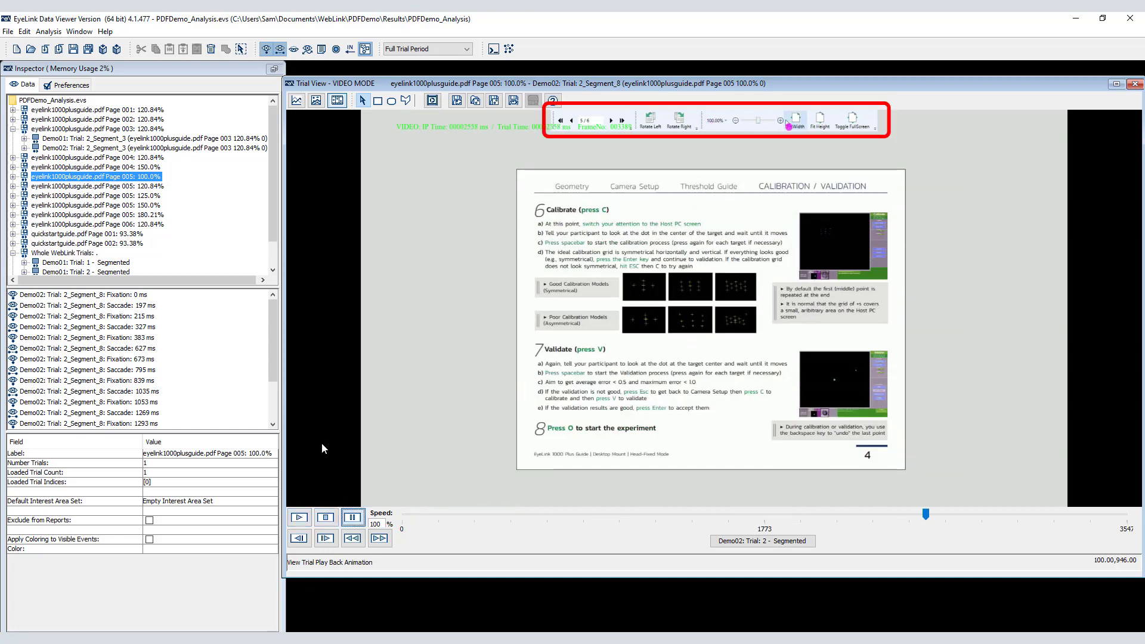
{"action": "left_click", "coordinate": [432, 101]}
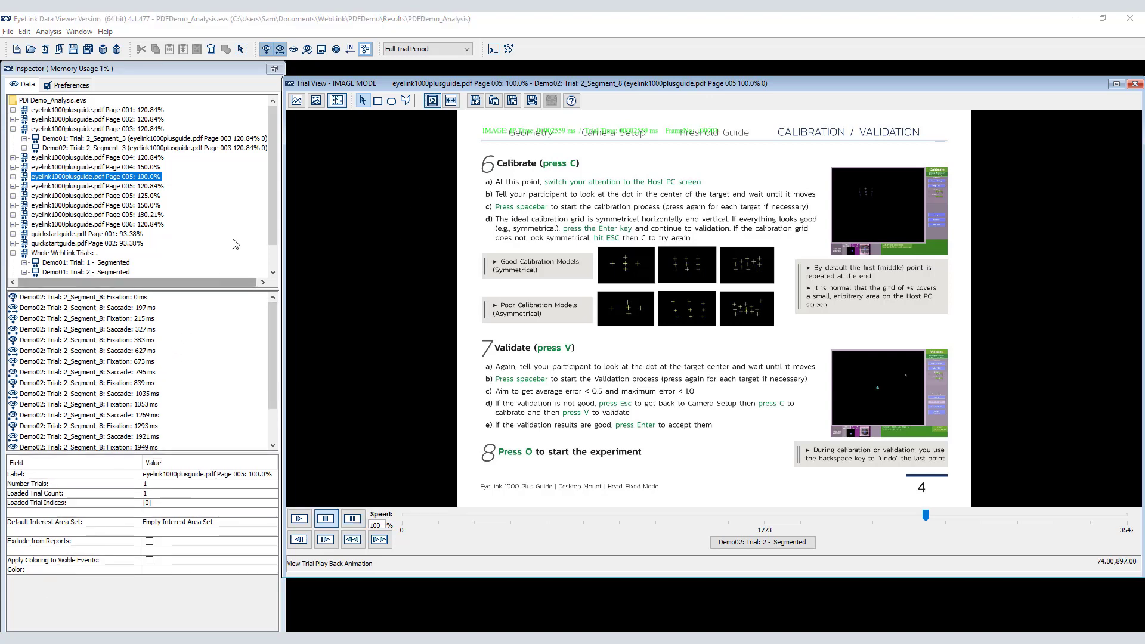
Step: Show the spatial overlay of quickstartguide.pdf page 001 at 93.38% and aggregate the gaze data of its trials
{"action": "left_click", "coordinate": [316, 101]}
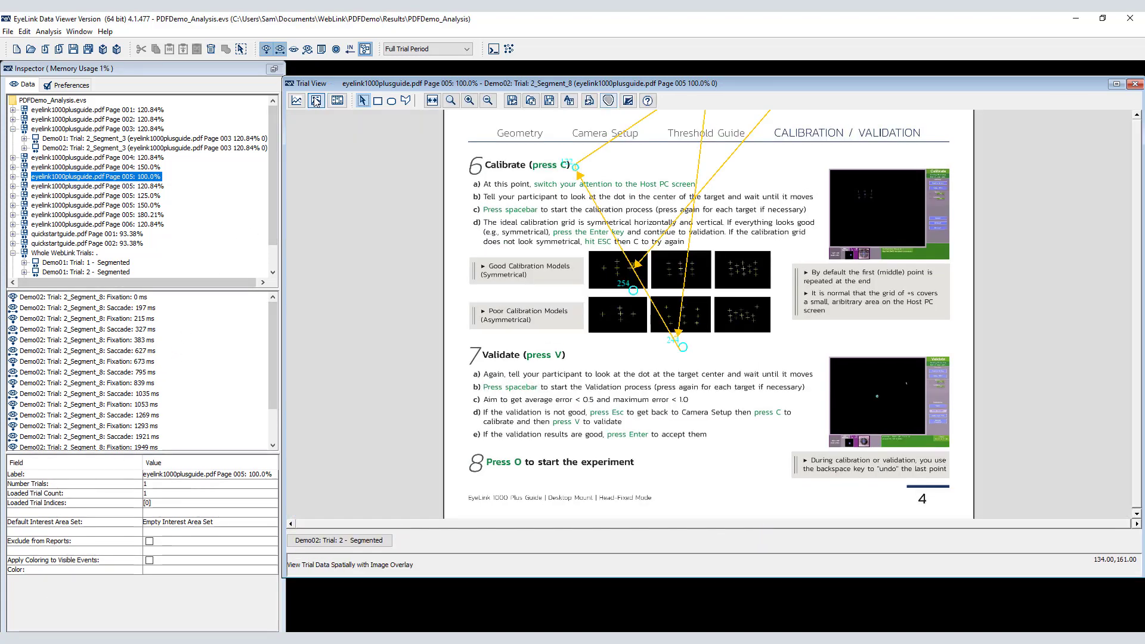
{"action": "left_click", "coordinate": [115, 236]}
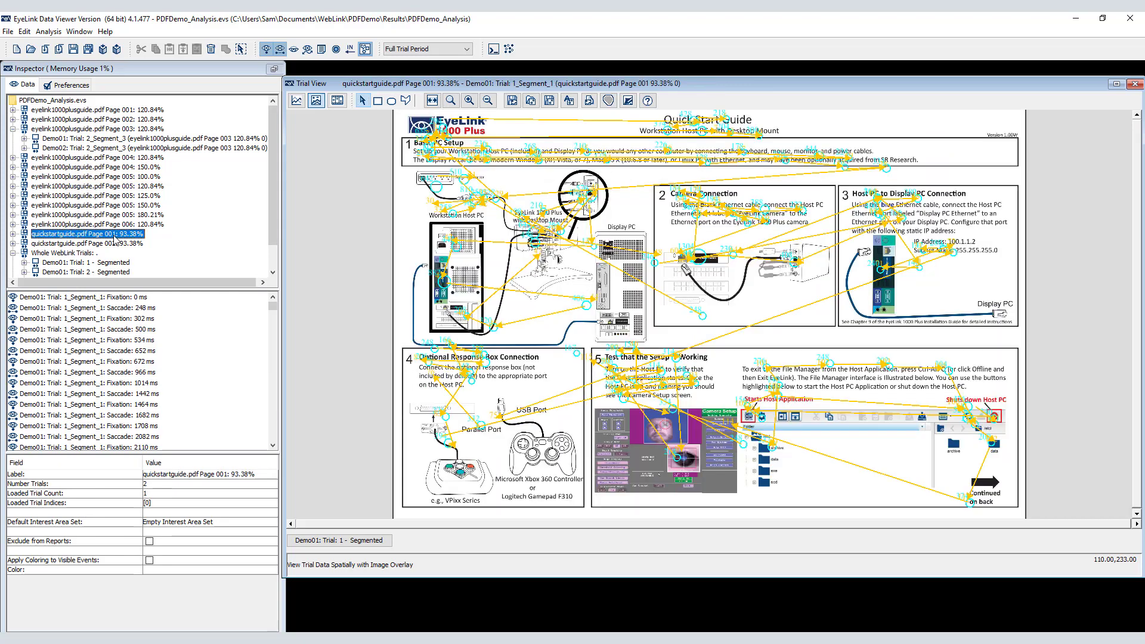
{"action": "left_click", "coordinate": [509, 49]}
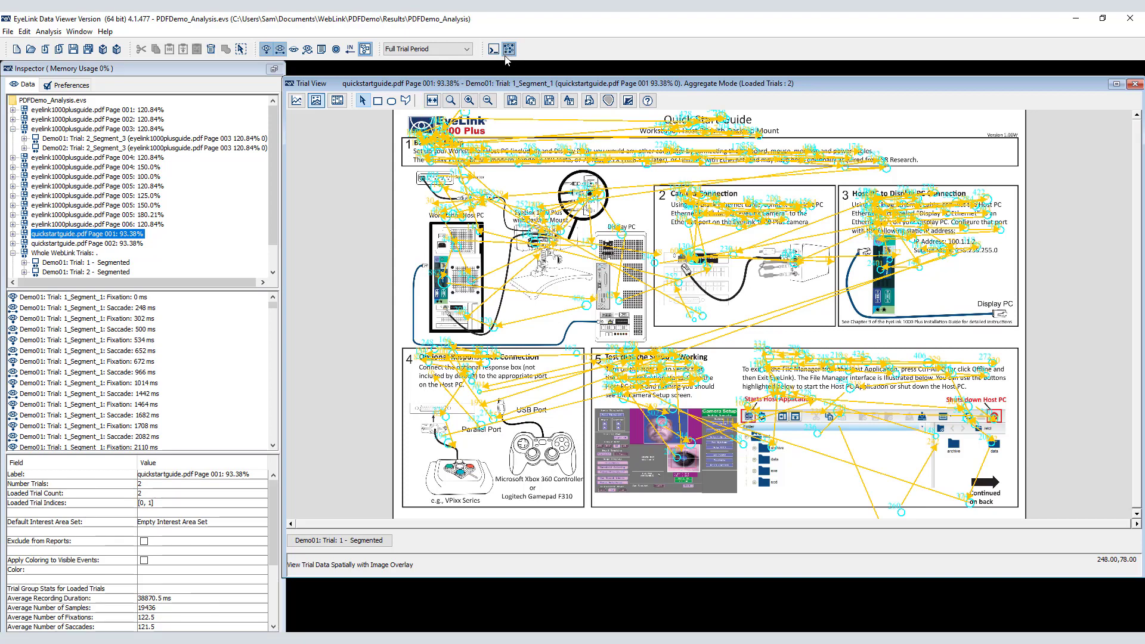
Step: Generate a fixation map for the aggregated quick start page, save it to the Output folder, and hide the map
{"action": "left_click", "coordinate": [608, 100]}
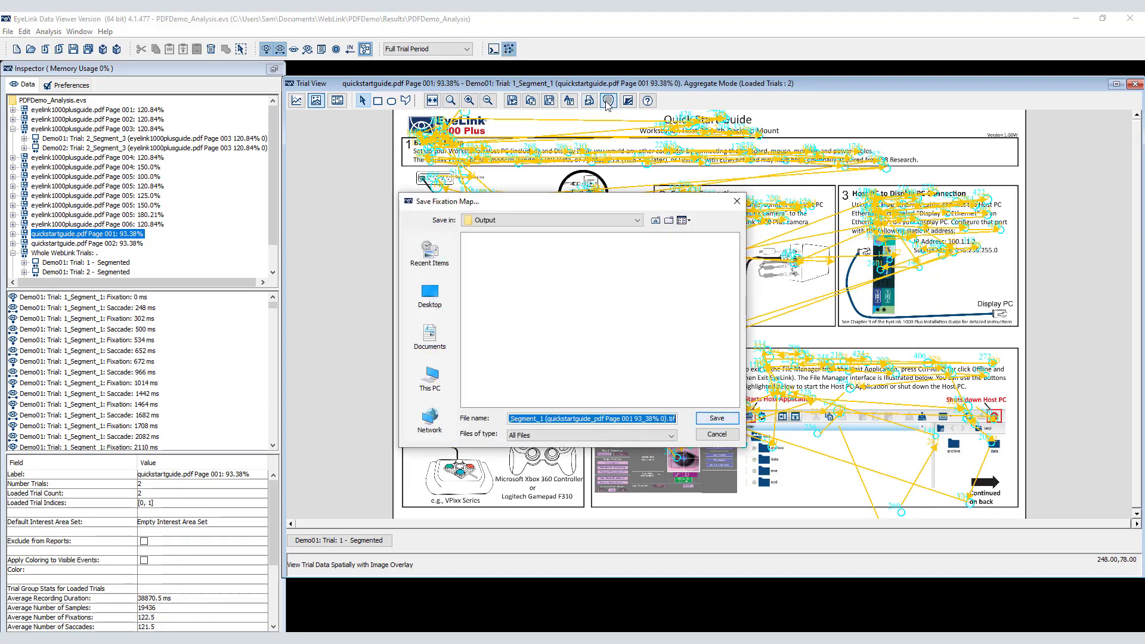
{"action": "left_click", "coordinate": [709, 421]}
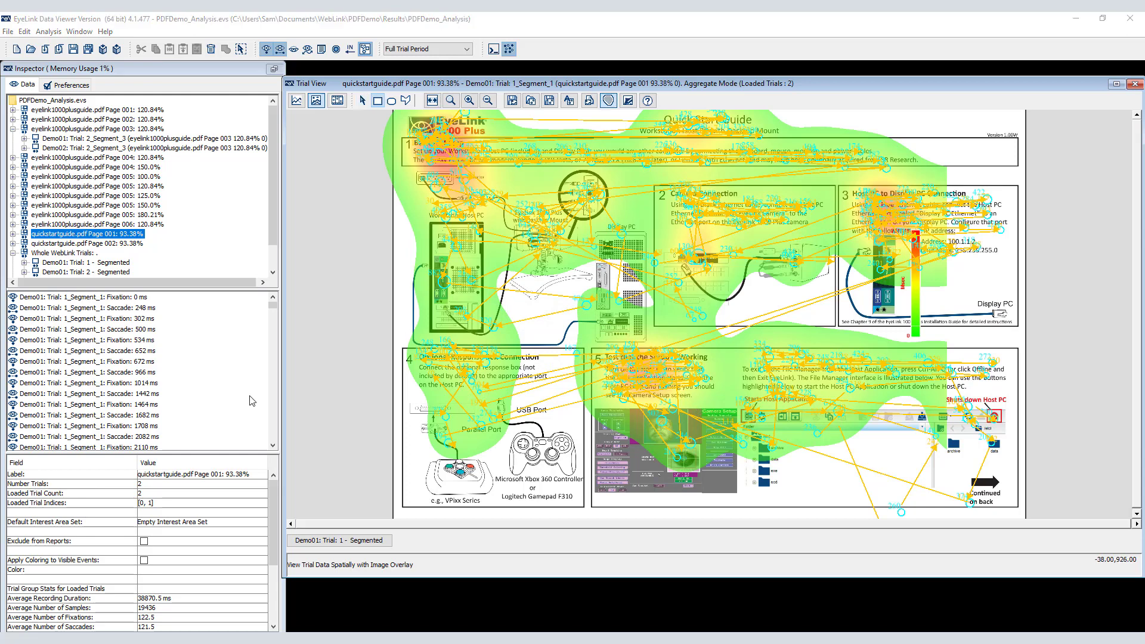
{"action": "left_click", "coordinate": [608, 100]}
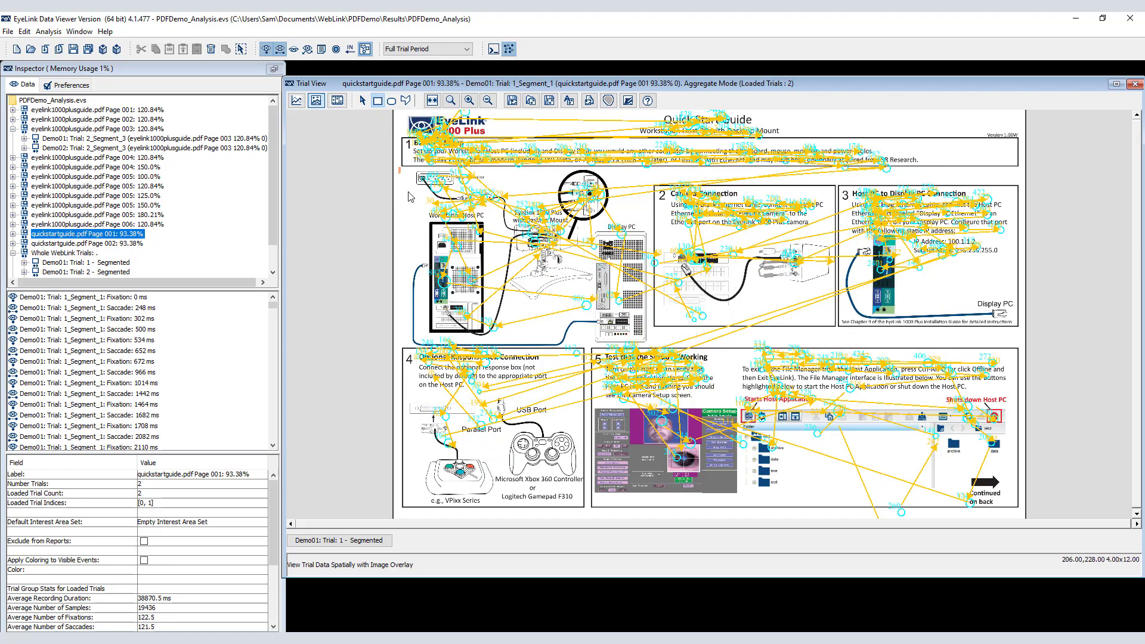
Step: Draw a rectangular interest area about 607 by 424 pixels around the Basic PC Setup figure and label it Figure1
{"action": "left_click_drag", "start_coordinate": [399, 168], "coordinate": [650, 344]}
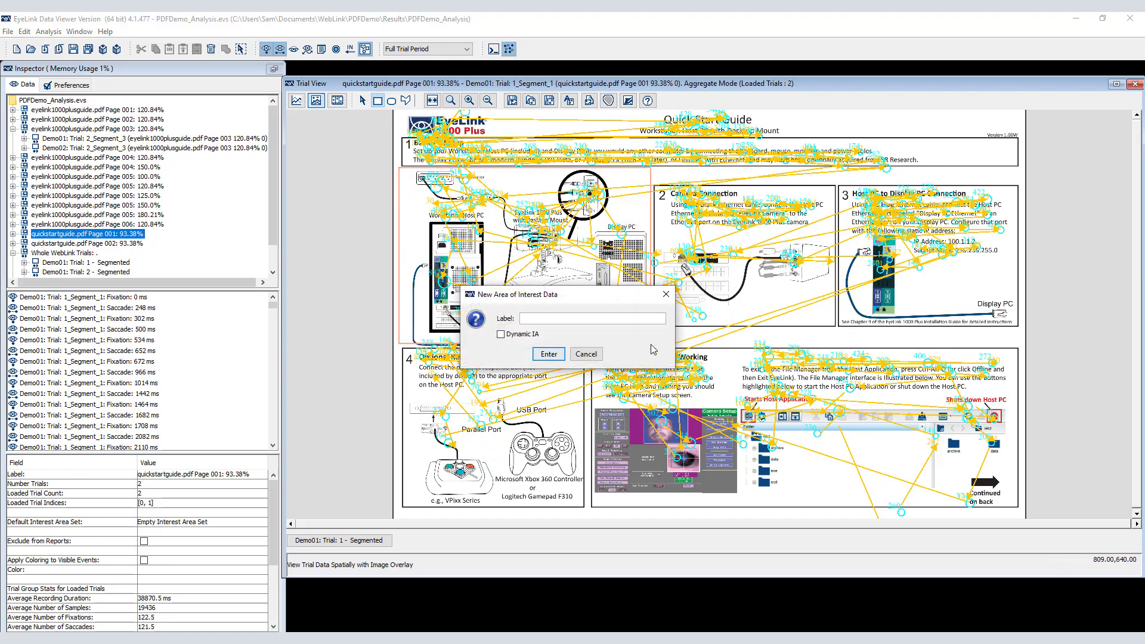
{"action": "type", "text": "Figure1"}
{"action": "key", "text": "Return"}
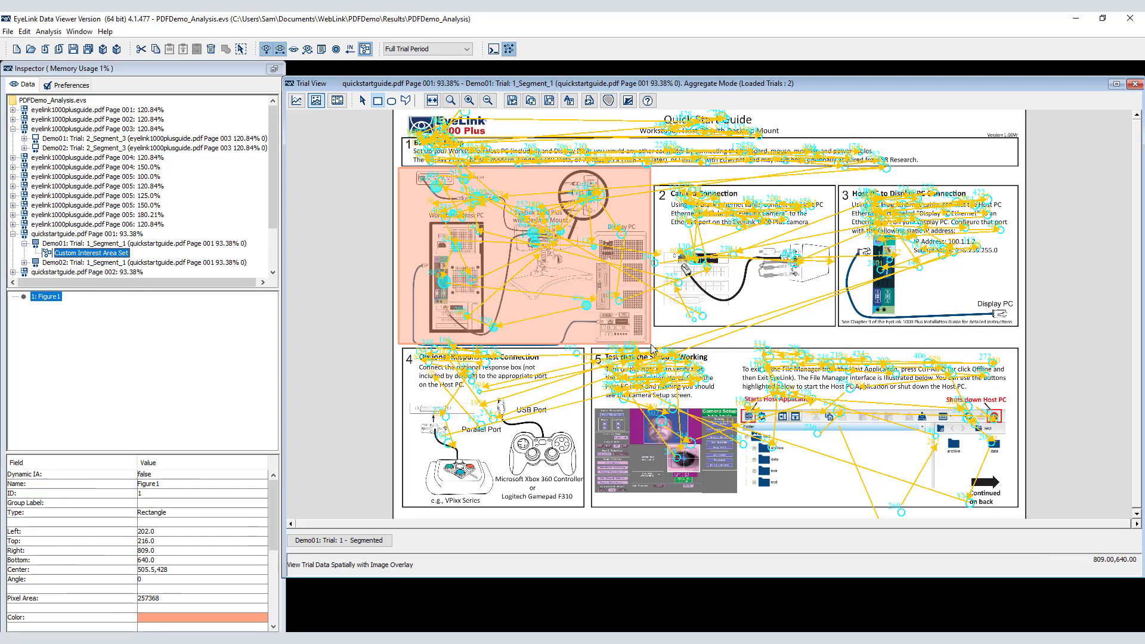
Step: Save the custom interest area set as Fig1 in the PDFDemo_Analysis folder and add it to the Interest Area Template list
{"action": "left_click", "coordinate": [550, 101]}
{"action": "type", "text": "Figure1"}
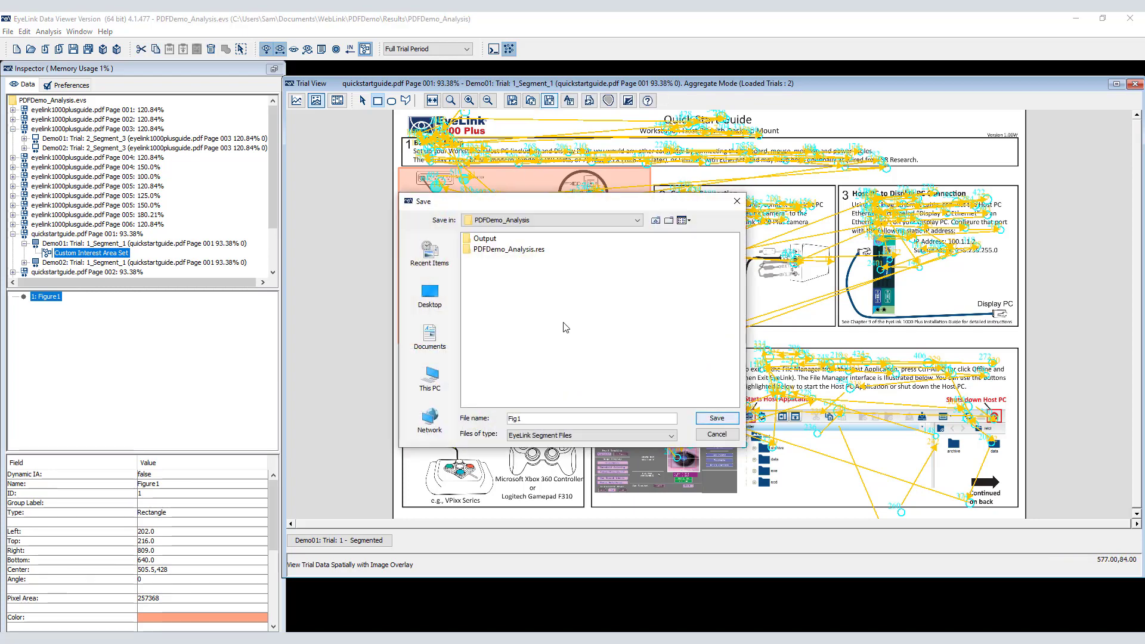
{"action": "key", "text": "Return"}
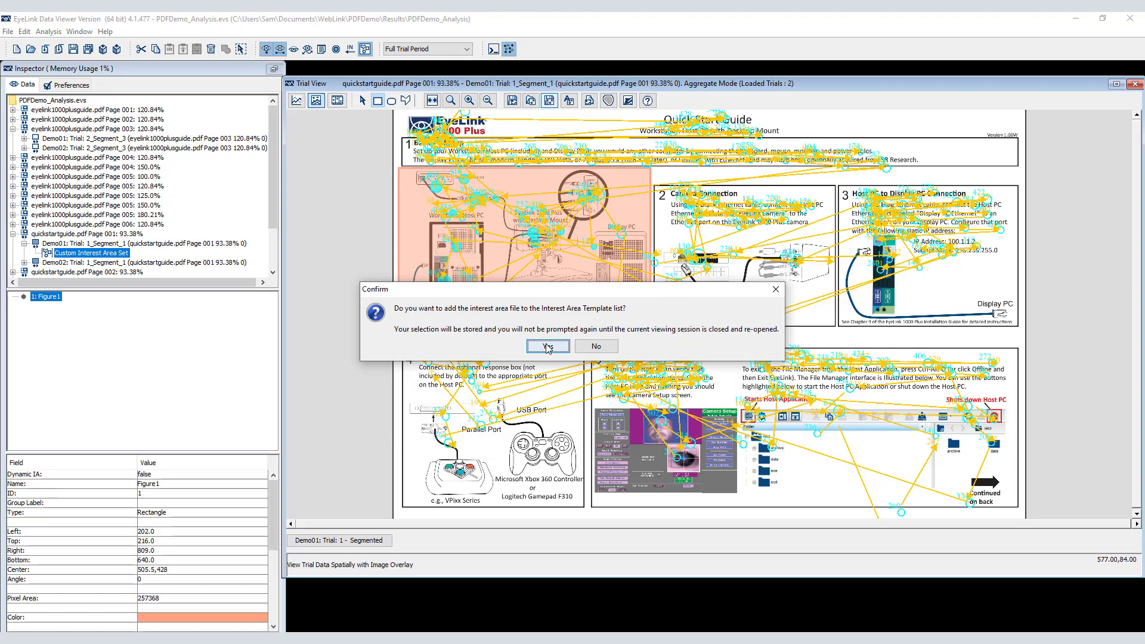
{"action": "left_click", "coordinate": [547, 346]}
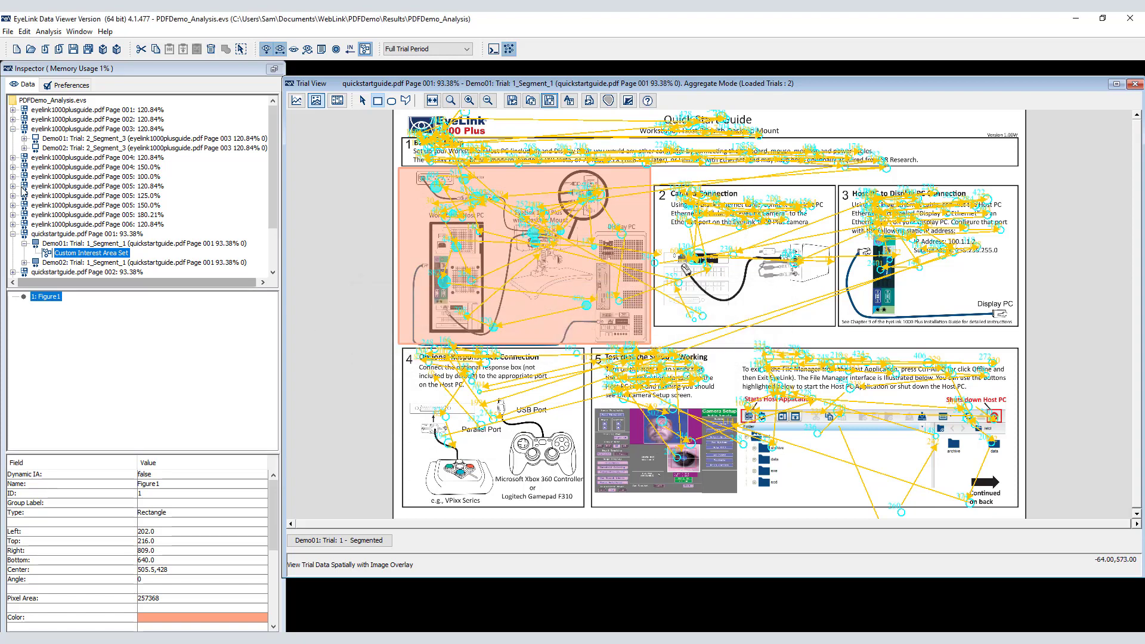
Step: Set Fig1.ias as the default interest area set for the quickstartguide.pdf Page 001: 93.38% group and show it on the Demo01 trial
{"action": "left_click", "coordinate": [84, 234]}
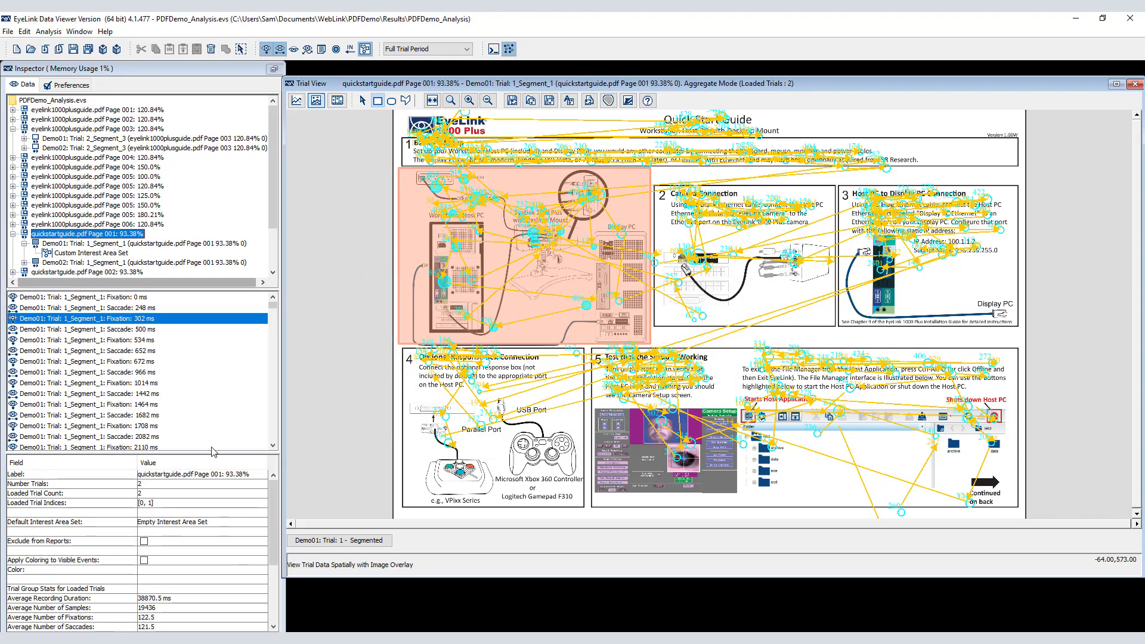
{"action": "left_click", "coordinate": [205, 523]}
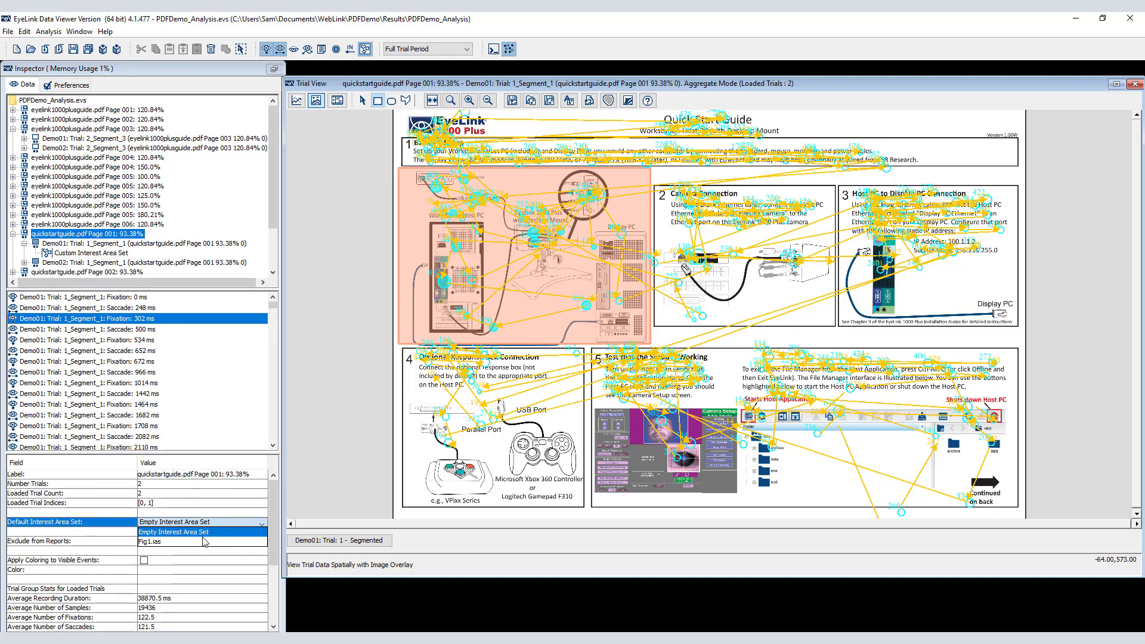
{"action": "left_click", "coordinate": [204, 542]}
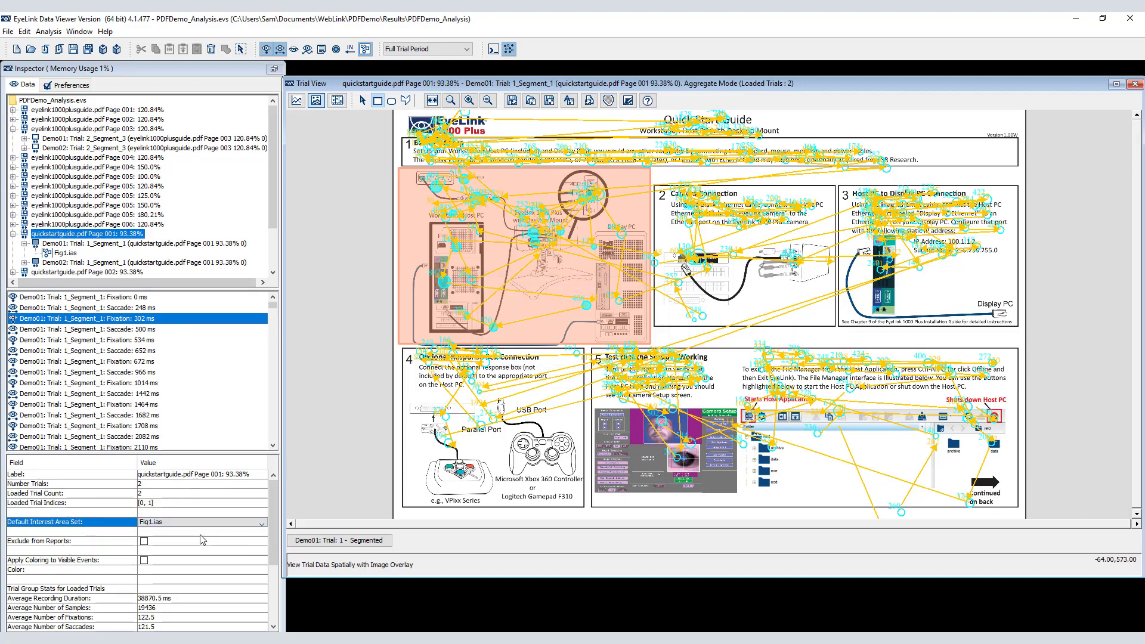
{"action": "left_click", "coordinate": [101, 263]}
{"action": "left_click", "coordinate": [107, 244]}
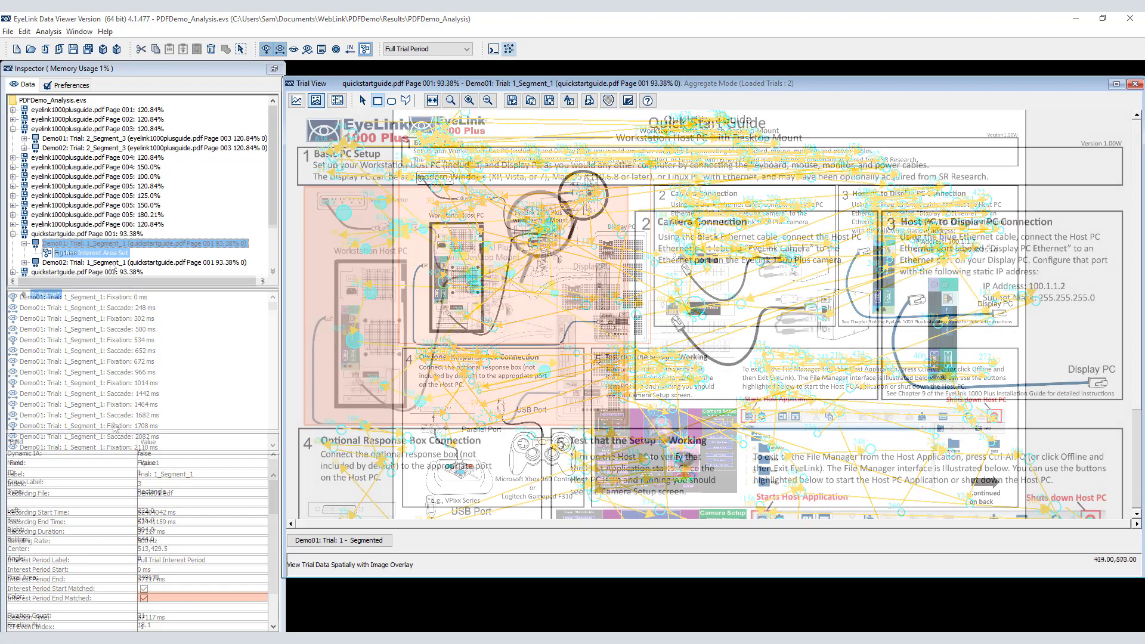
{"action": "left_click", "coordinate": [109, 253]}
Step: Start an Interest Area Report and read the definitions of the PAGE_HEIGHT and PAGE_WIDTH variables
{"action": "left_click", "coordinate": [48, 32]}
{"action": "mouse_move", "coordinate": [106, 48]}
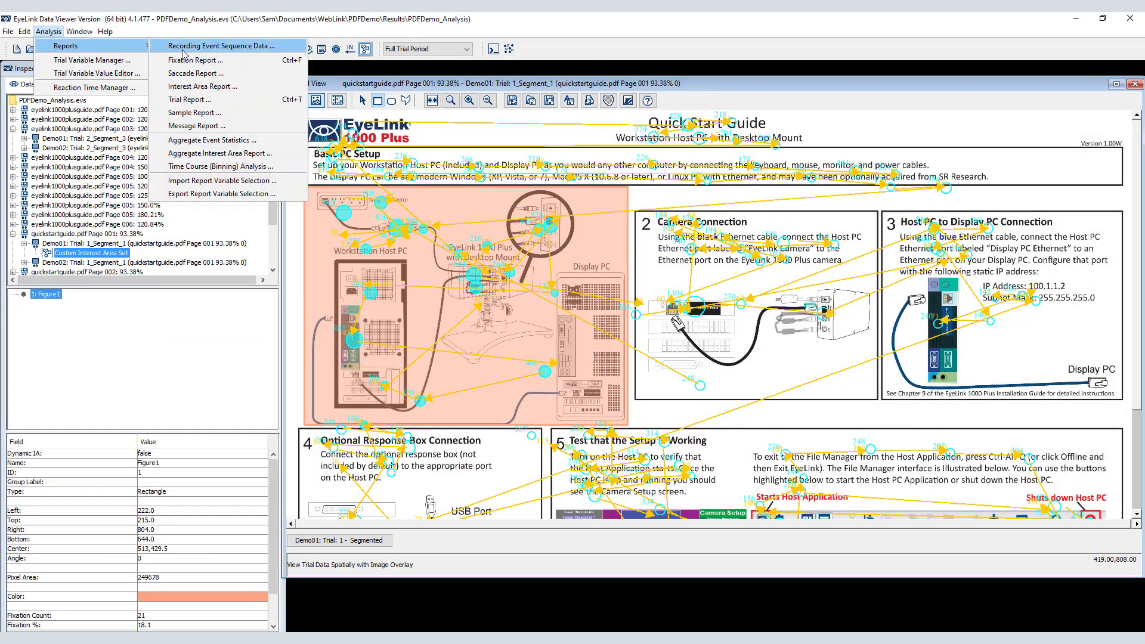
{"action": "left_click", "coordinate": [197, 88]}
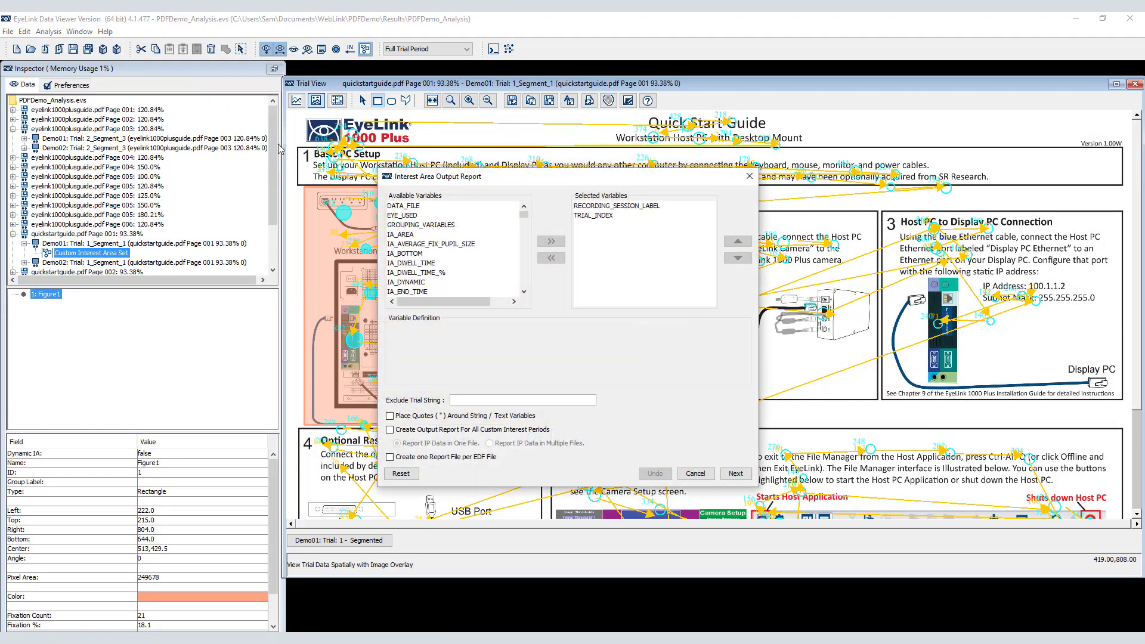
{"action": "left_click_drag", "start_coordinate": [523, 221], "coordinate": [524, 290]}
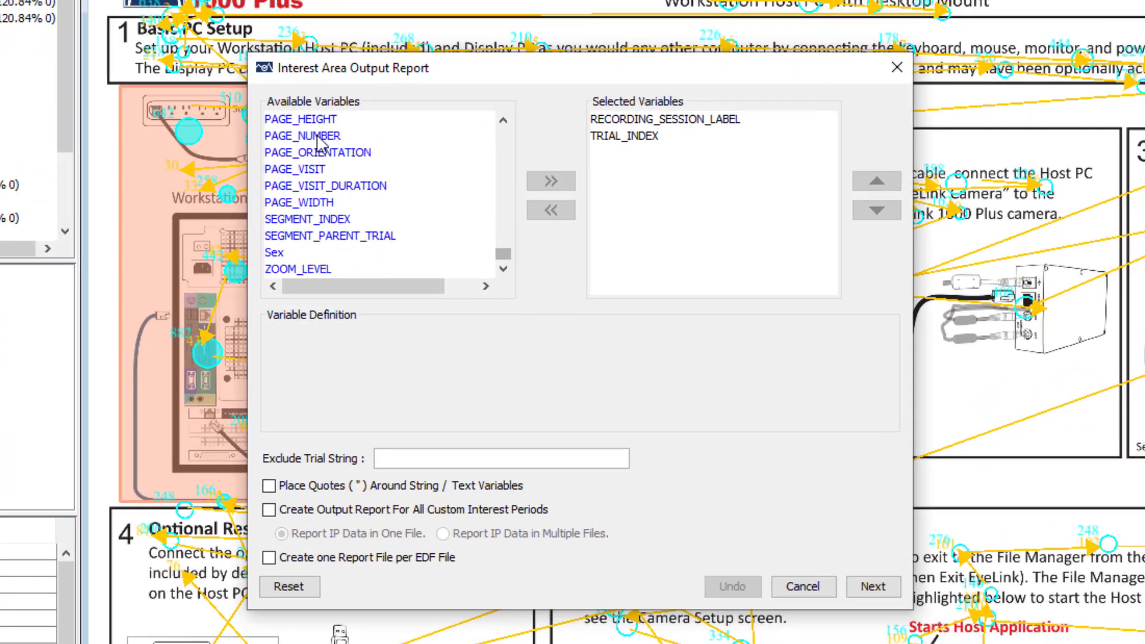
{"action": "left_click", "coordinate": [415, 208]}
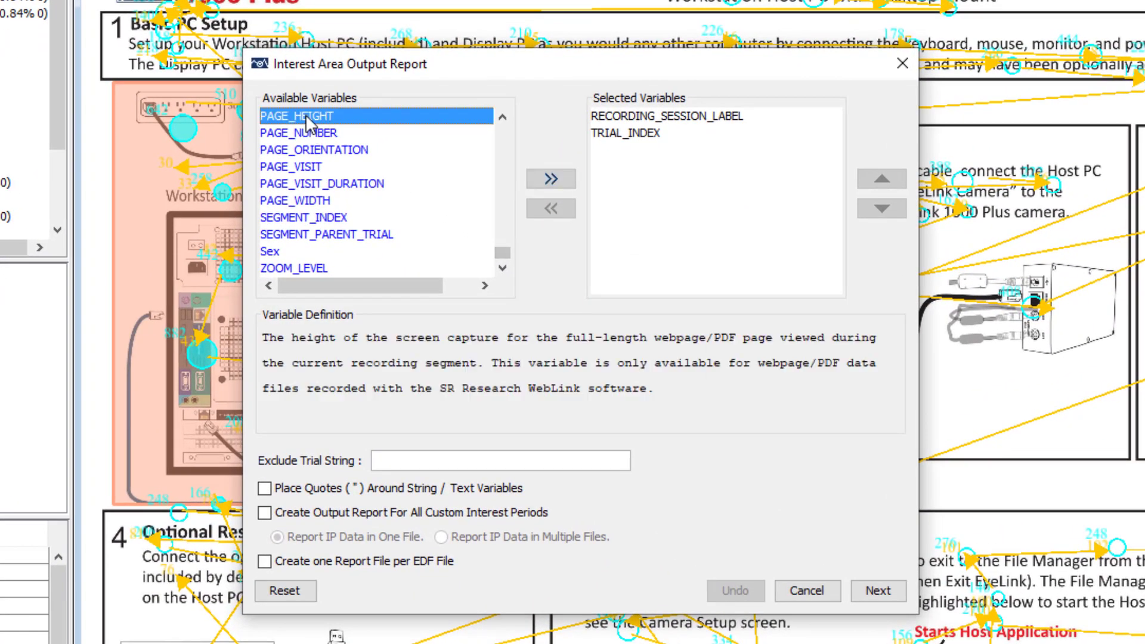
{"action": "left_click", "coordinate": [314, 206]}
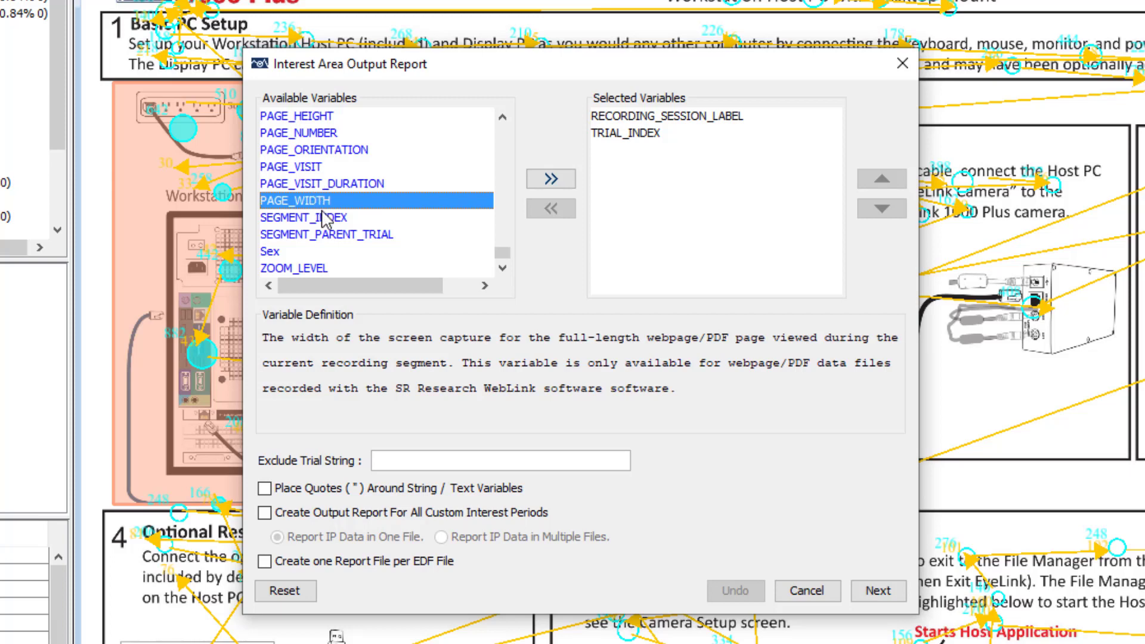